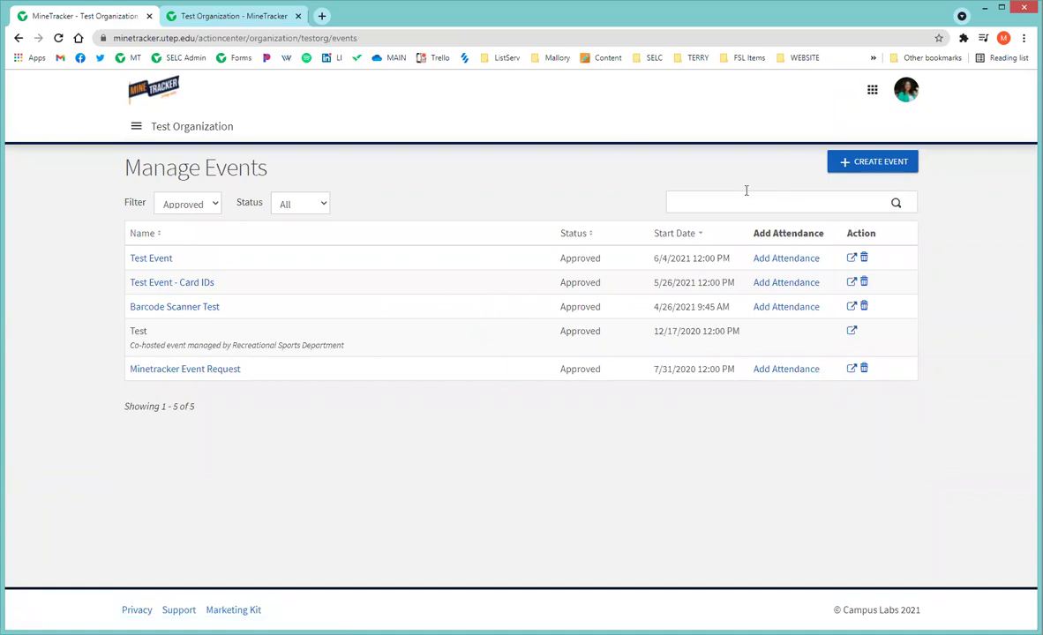
Open Test Event from the organization's events list and review its Centennial Plaza, June 4, 2021 details.
left_click(139, 129)
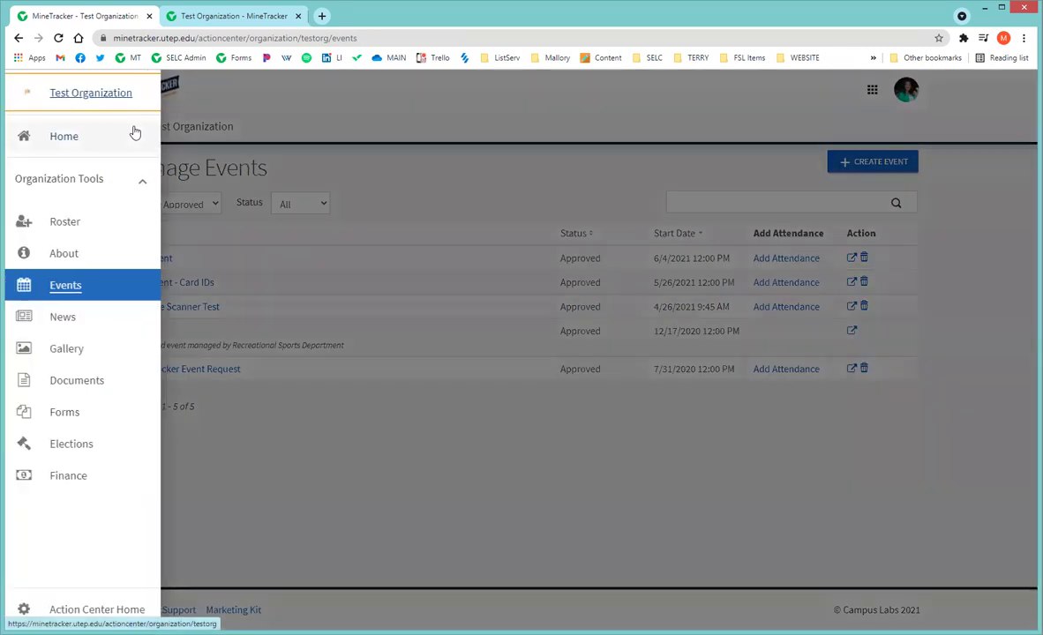
left_click(72, 286)
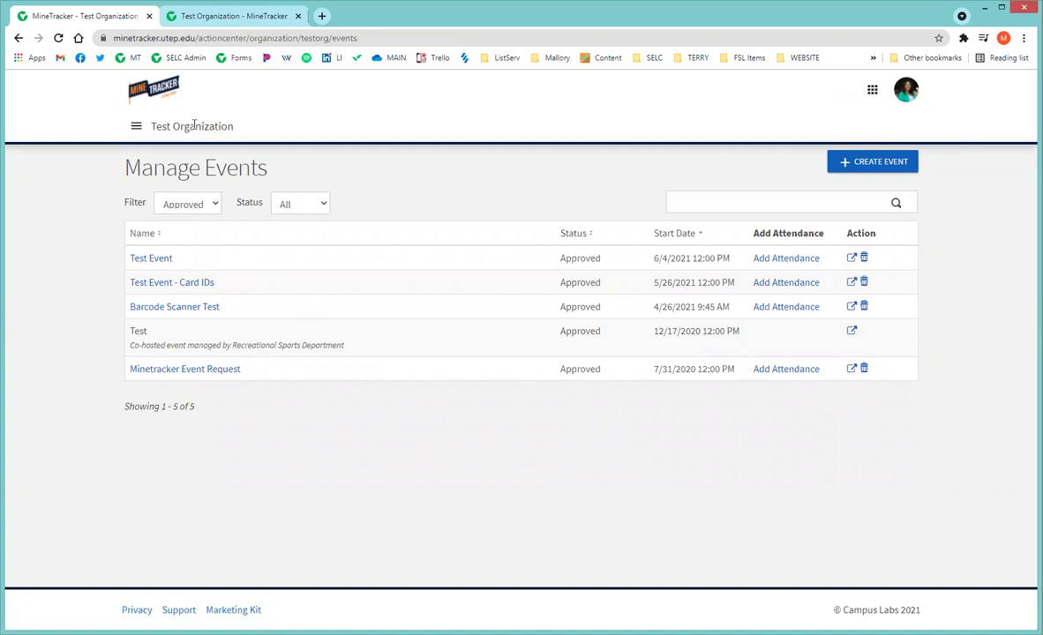
left_click(158, 260)
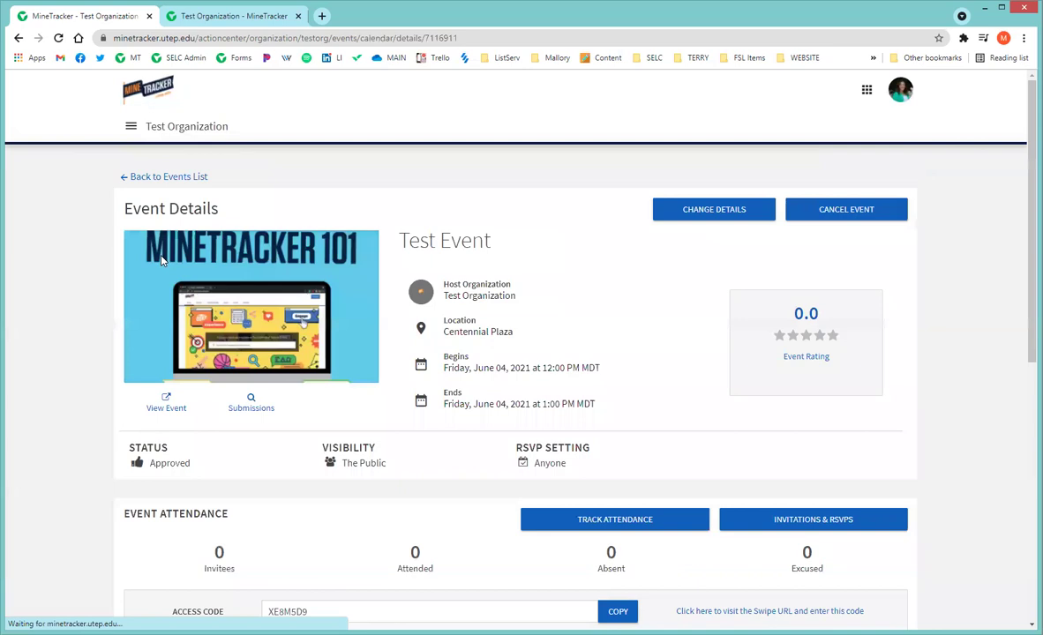
scroll(656, 258, "down", 6)
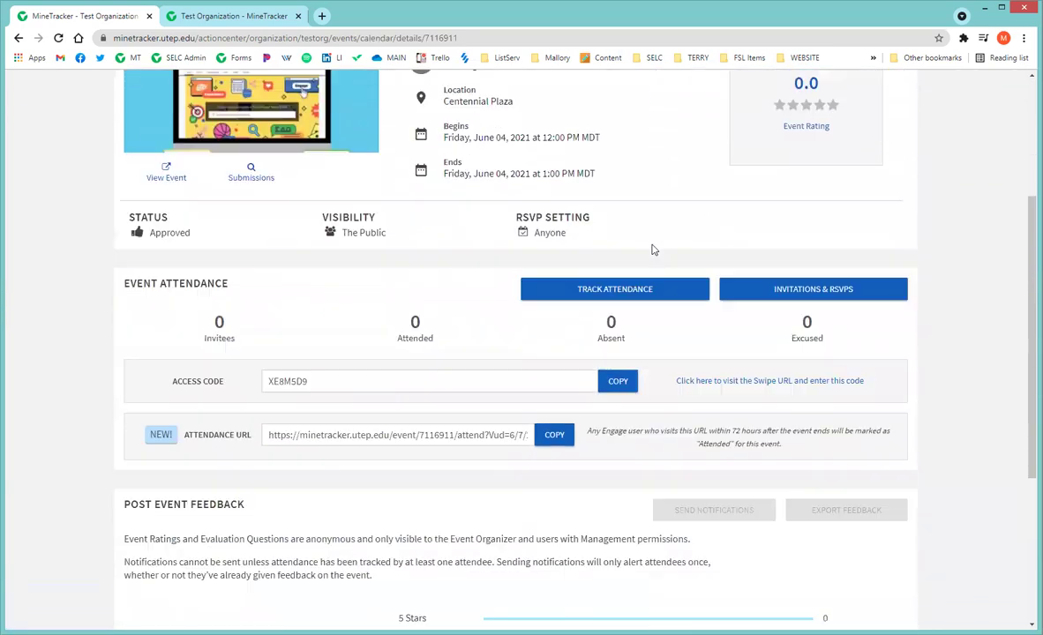
scroll(653, 249, "up", 6)
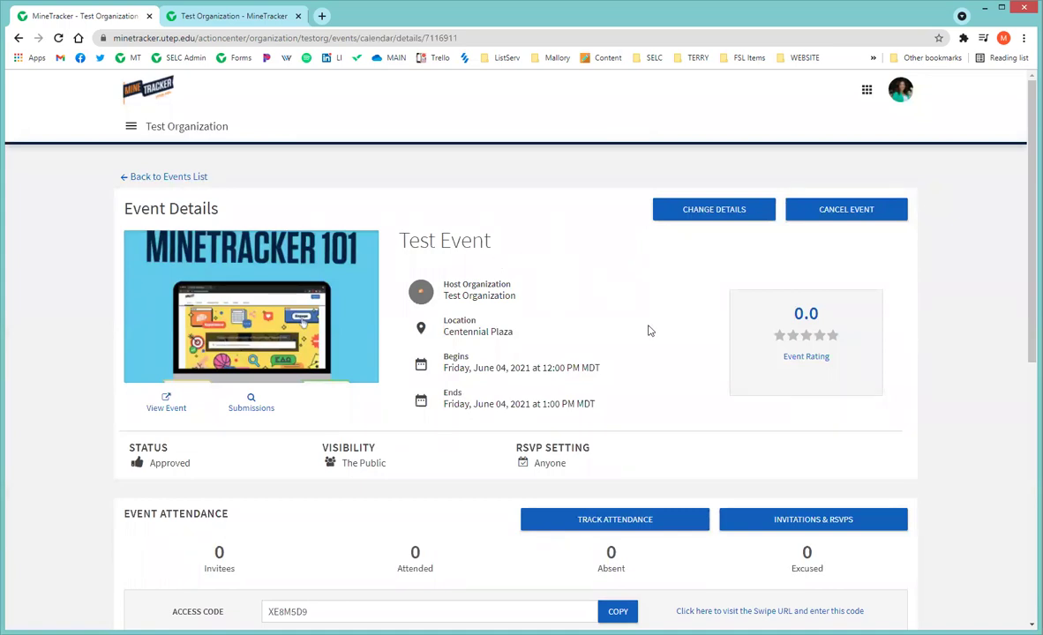
scroll(642, 258, "down", 1)
scroll(642, 258, "down", 1)
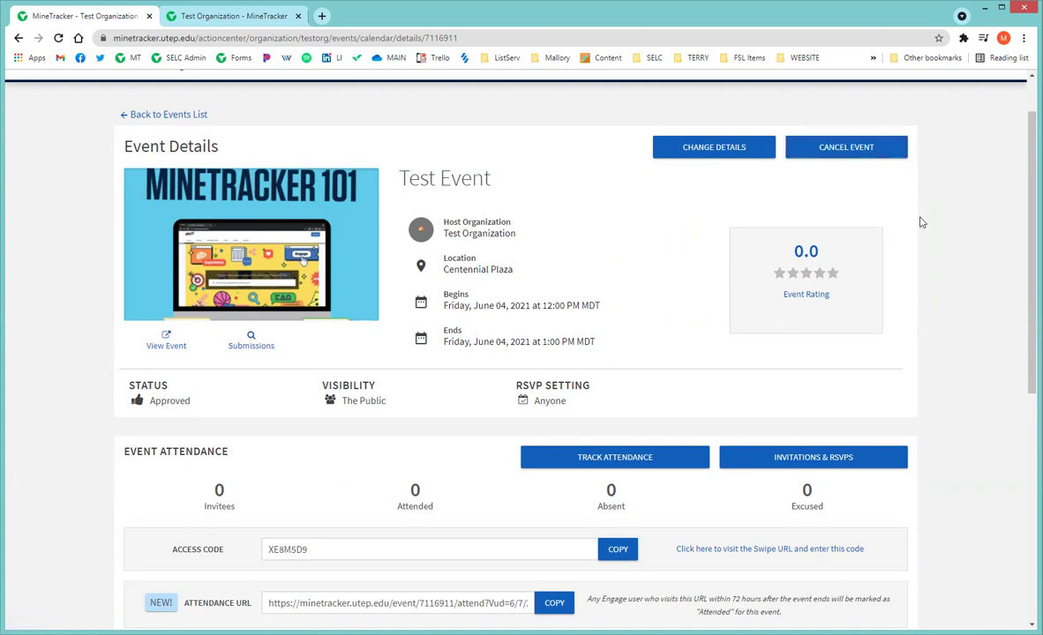
scroll(973, 200, "down", 1)
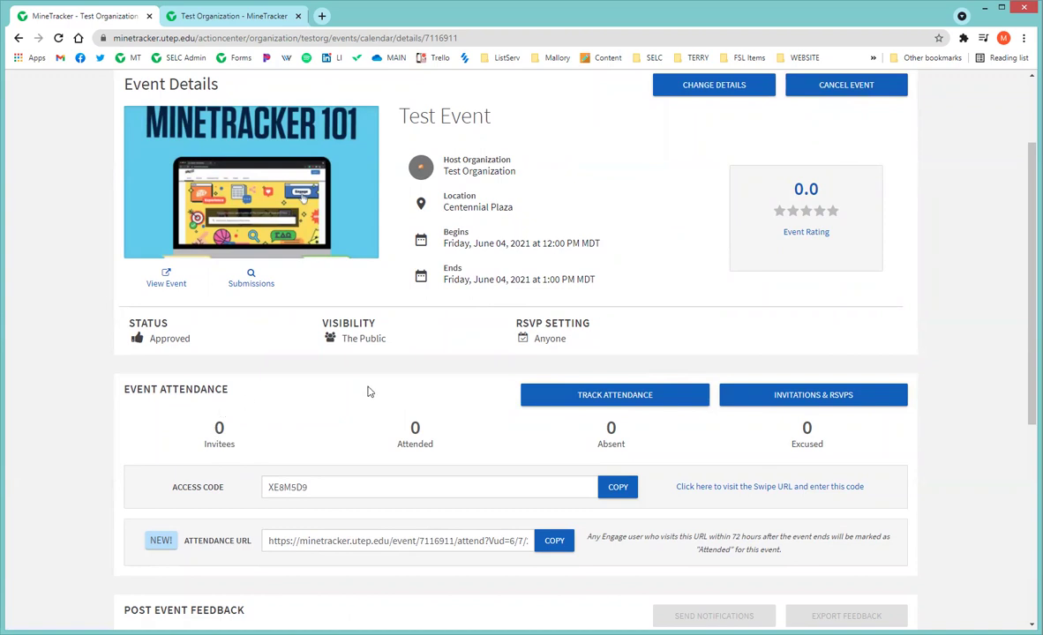
scroll(407, 416, "up", 2)
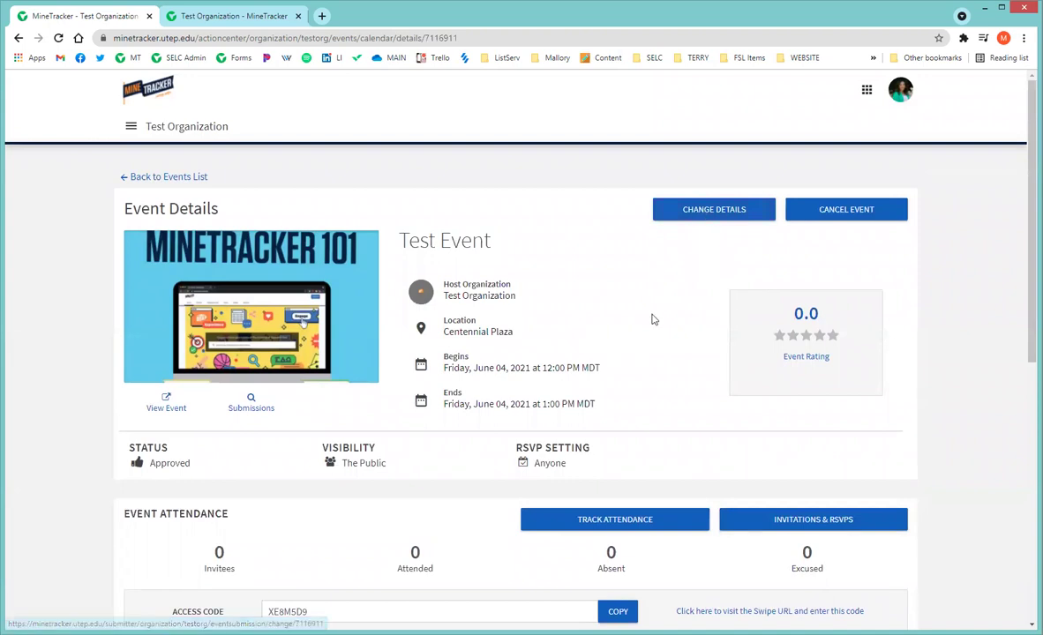
scroll(654, 318, "down", 2)
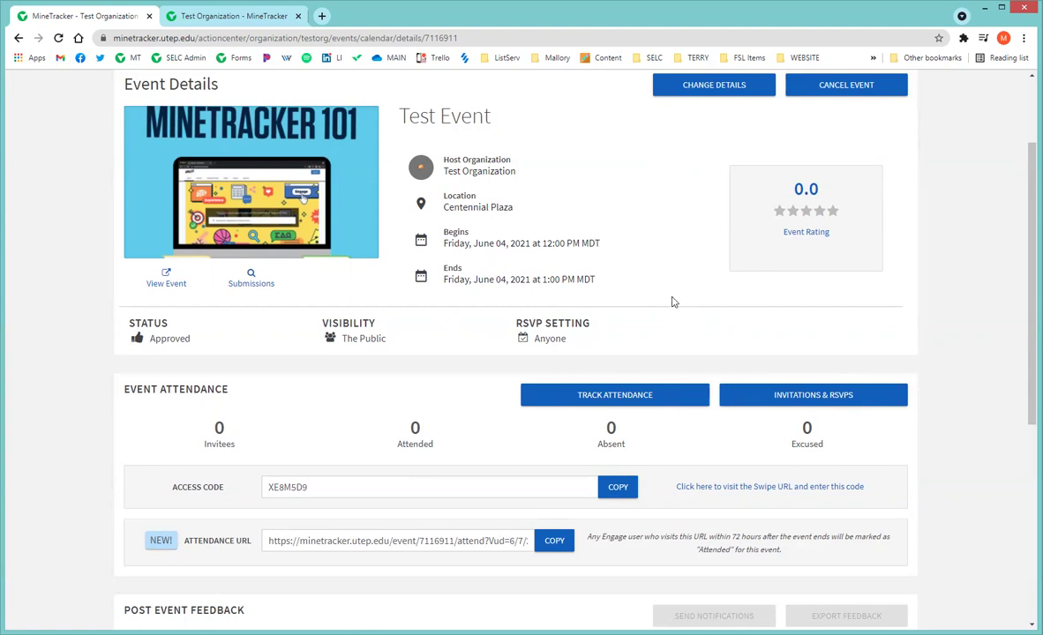
scroll(672, 304, "up", 1)
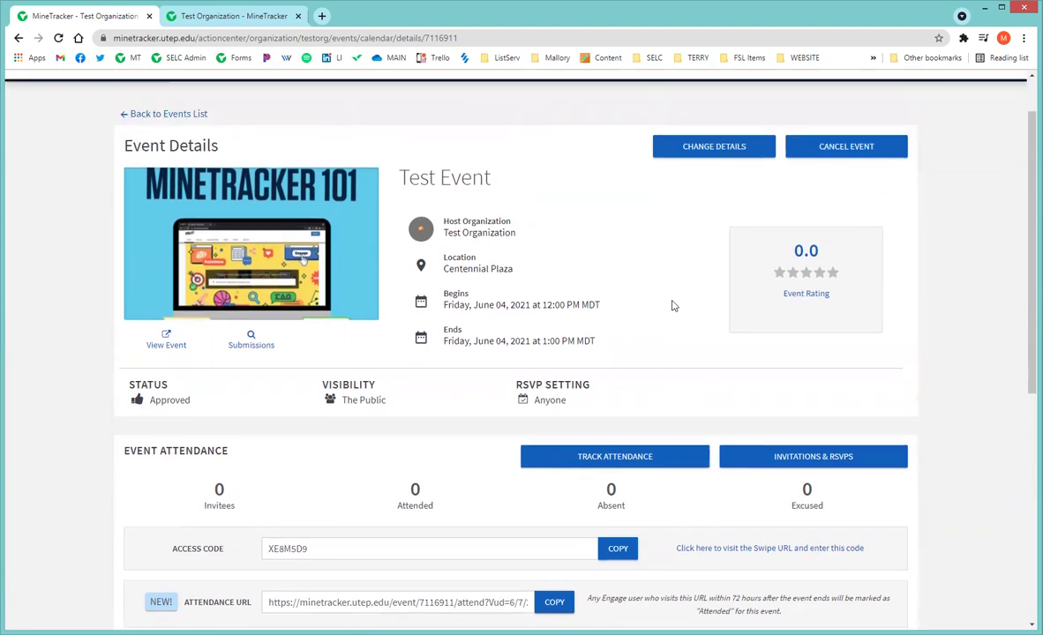
scroll(671, 289, "down", 2)
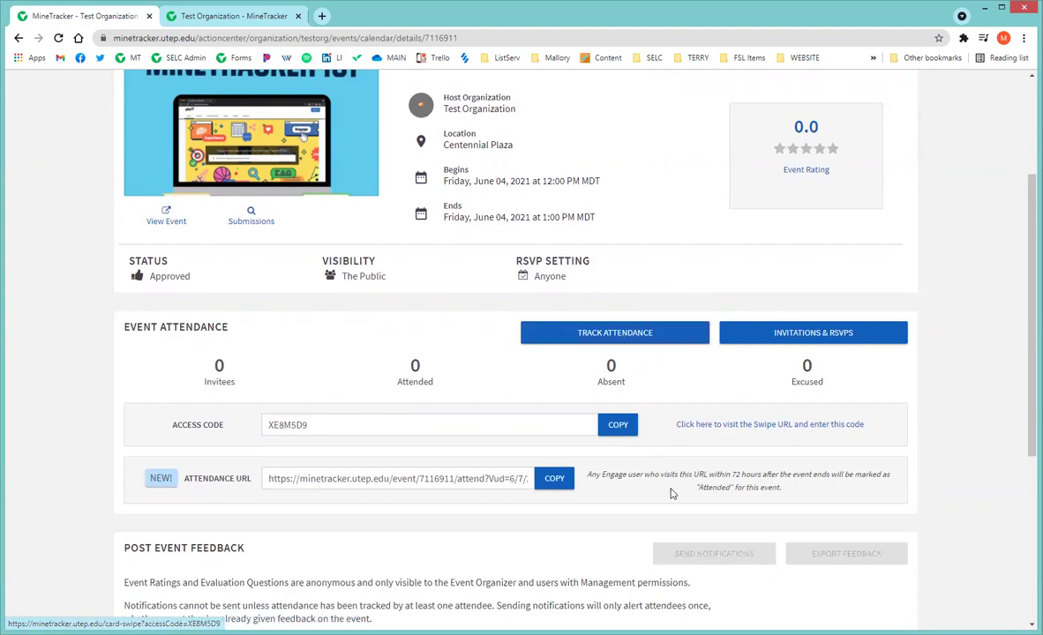
scroll(713, 472, "down", 1)
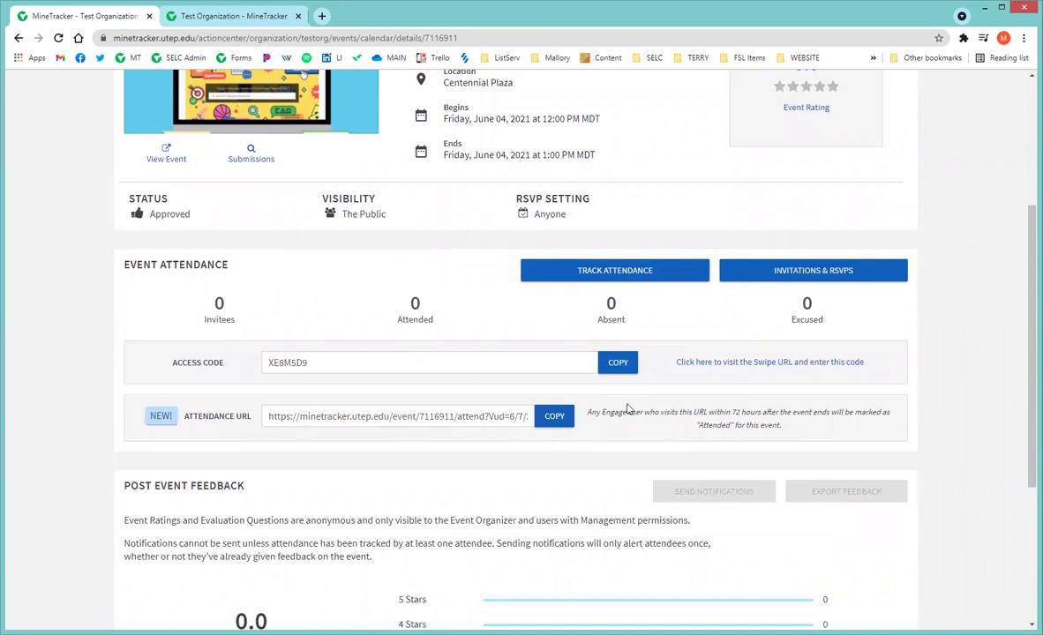
scroll(627, 408, "up", 1)
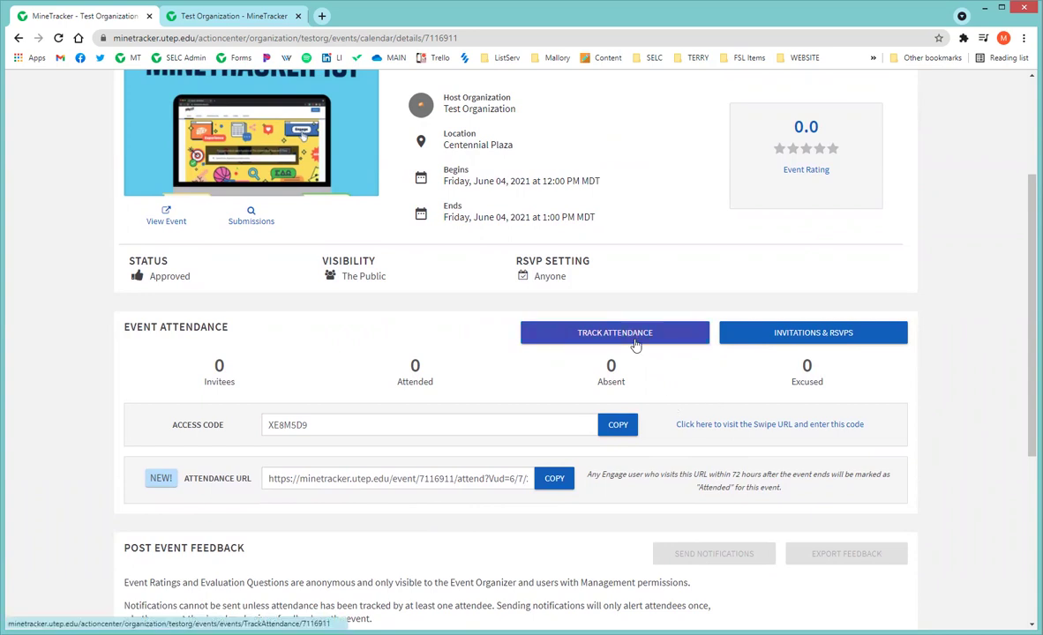
Submit Test Event's swipe access code, record one card check-in, and return to the details tab.
left_click(730, 427)
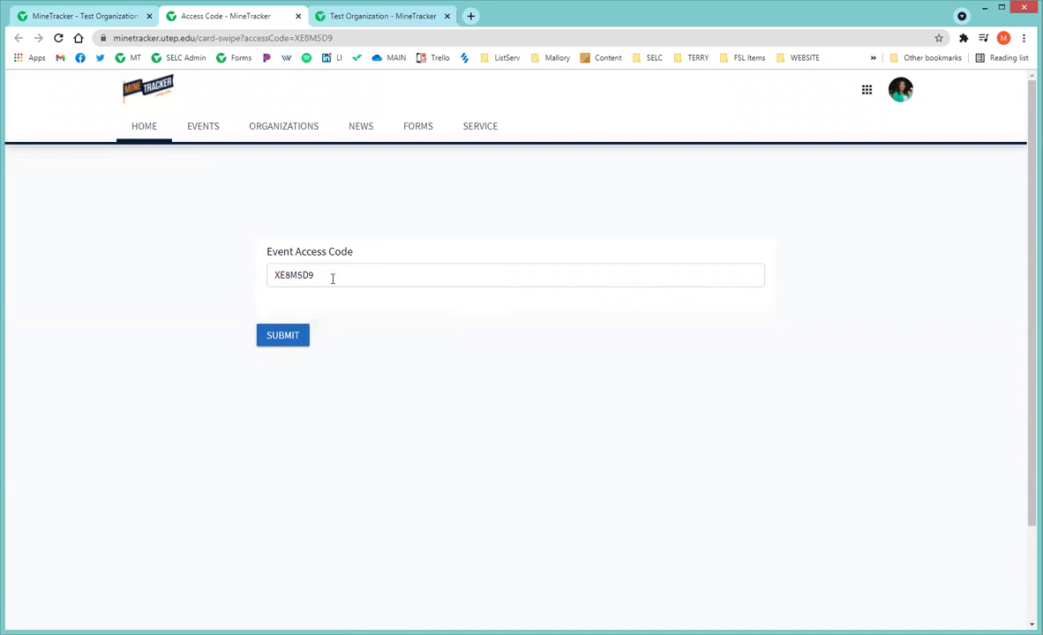
left_click(282, 338)
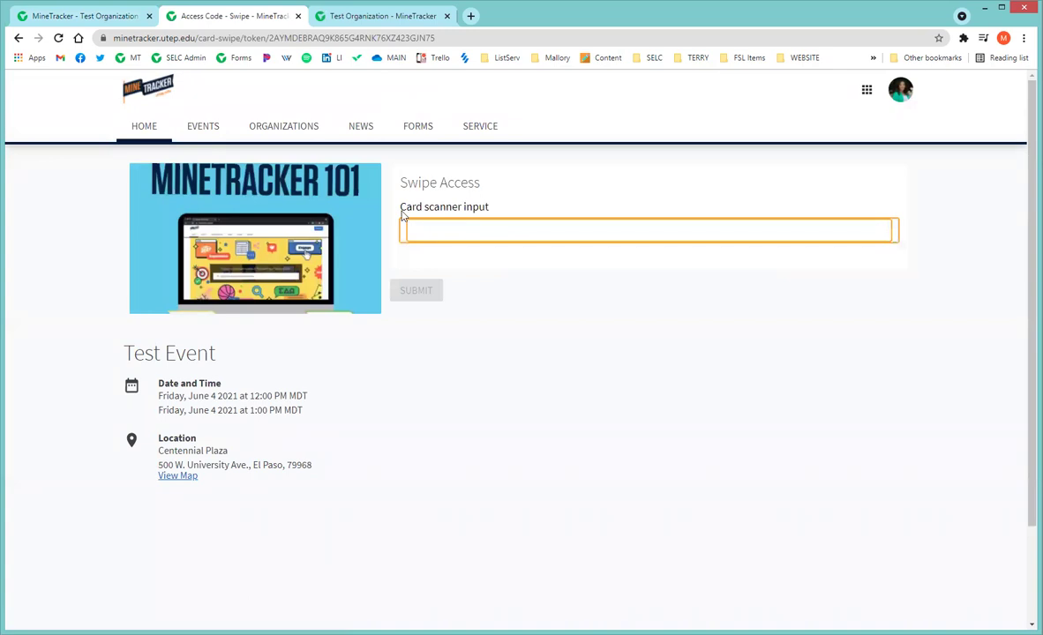
left_click(493, 232)
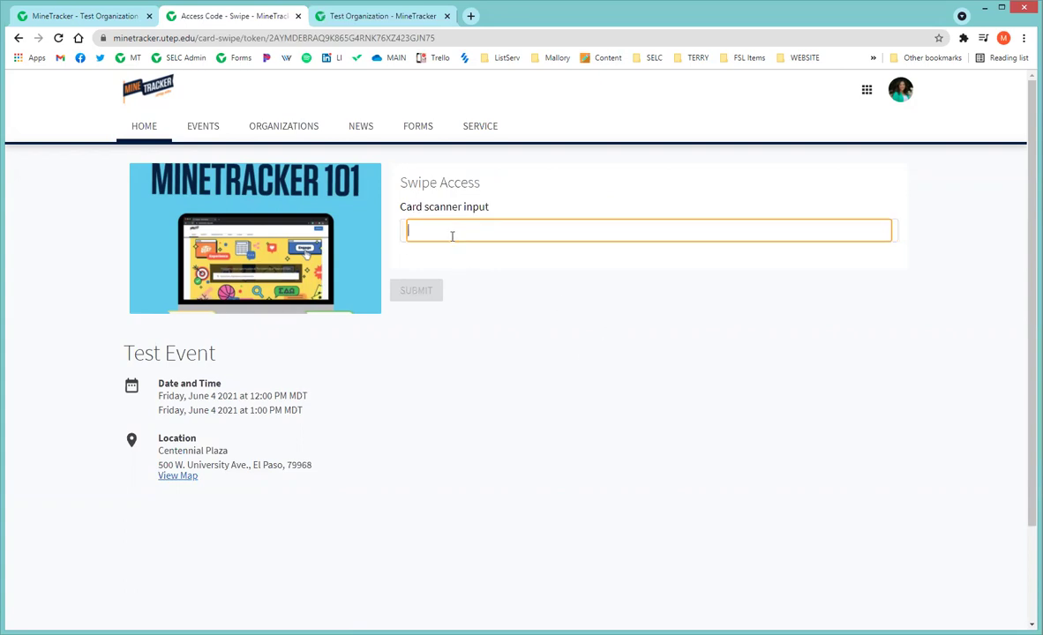
left_click(506, 228)
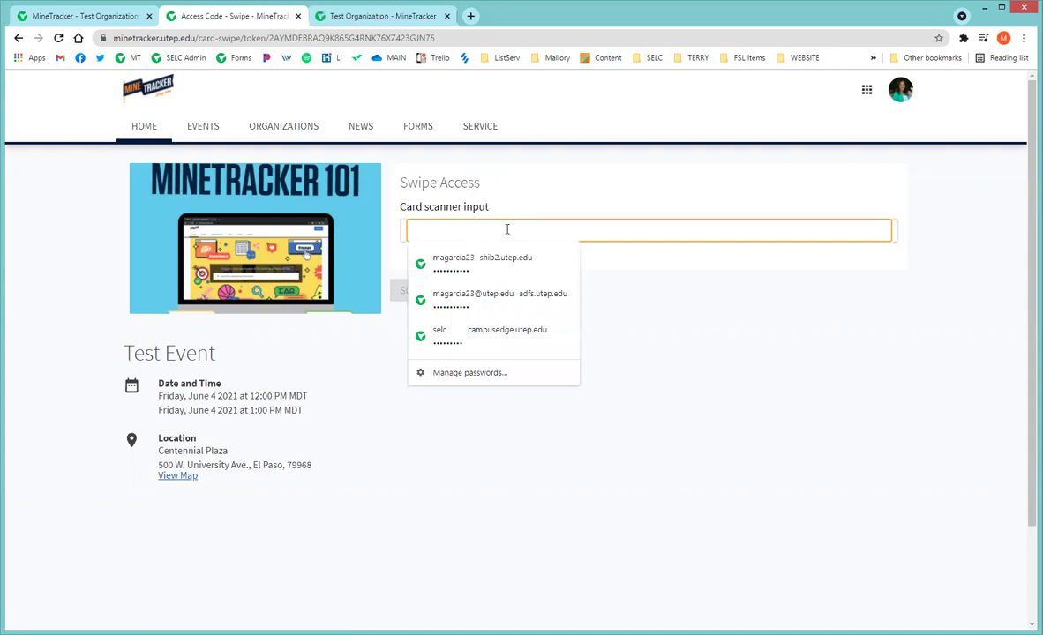
left_click(659, 302)
left_click(615, 232)
type(";")
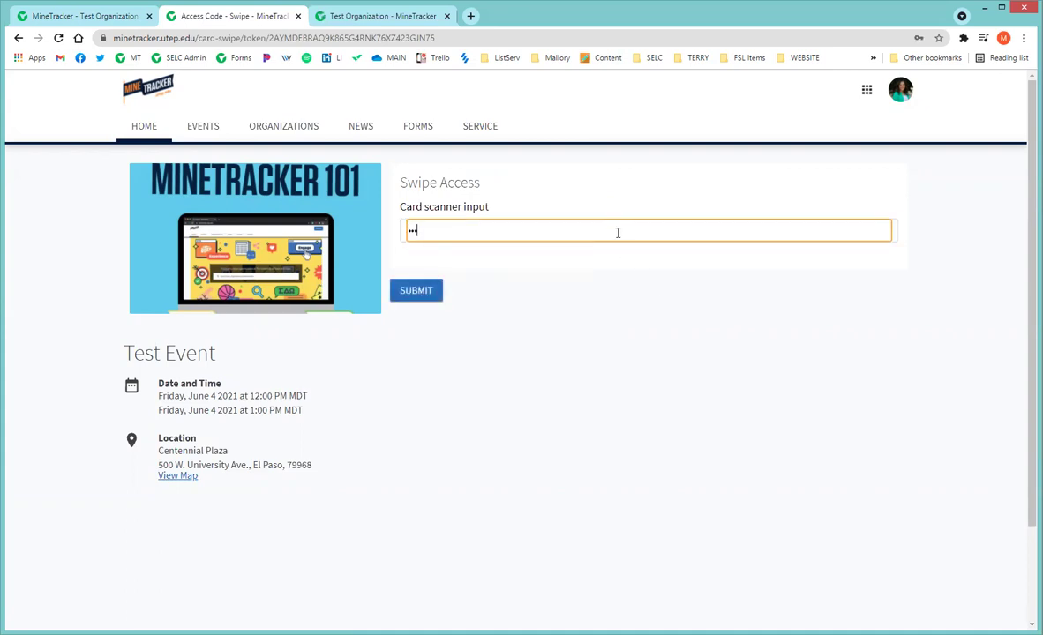
left_click(414, 292)
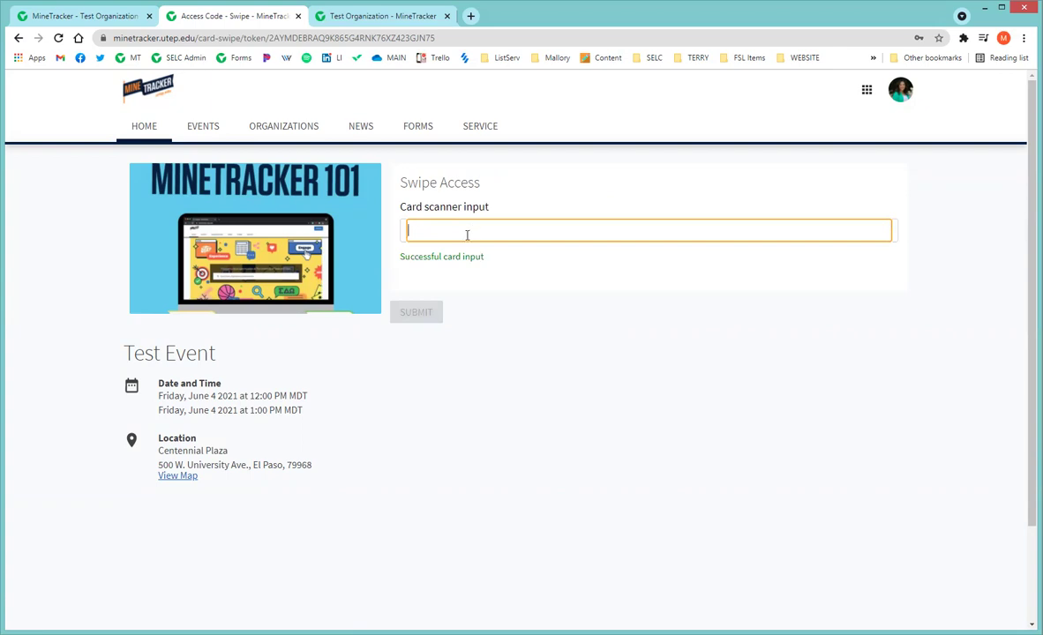
left_click(78, 18)
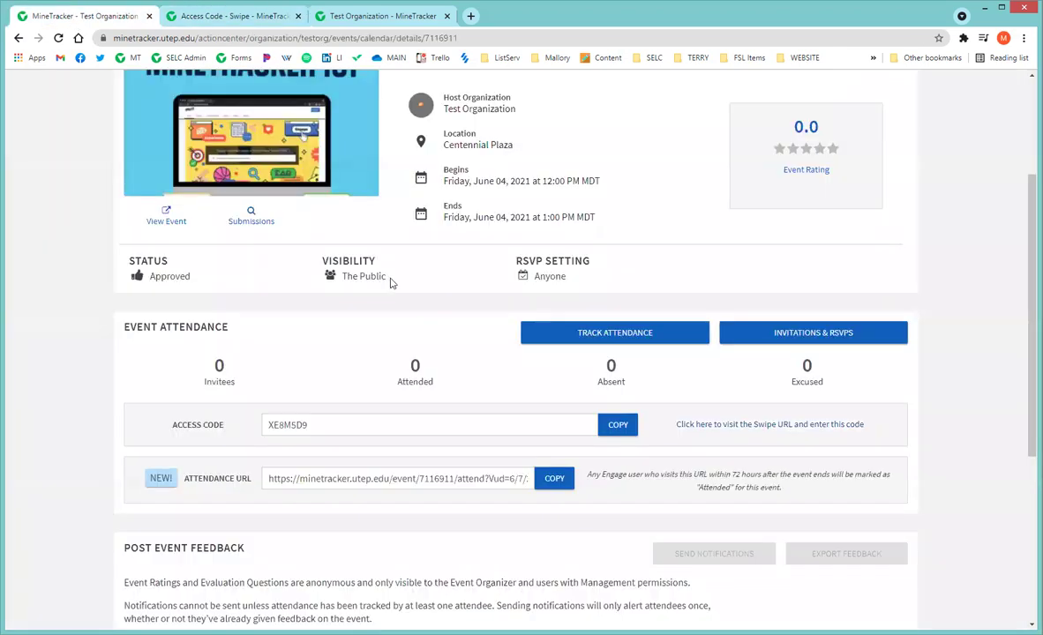
Refresh Test Event's details and open Track Attendance, showing one attendee marked Attended.
scroll(263, 268, "up", 3)
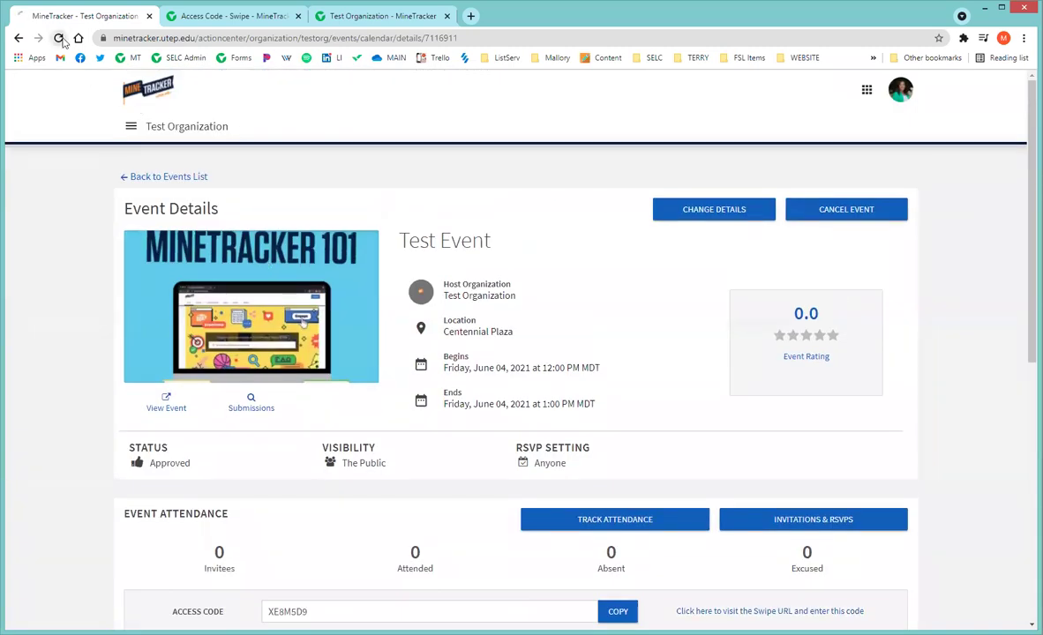
left_click(59, 38)
scroll(399, 352, "down", 2)
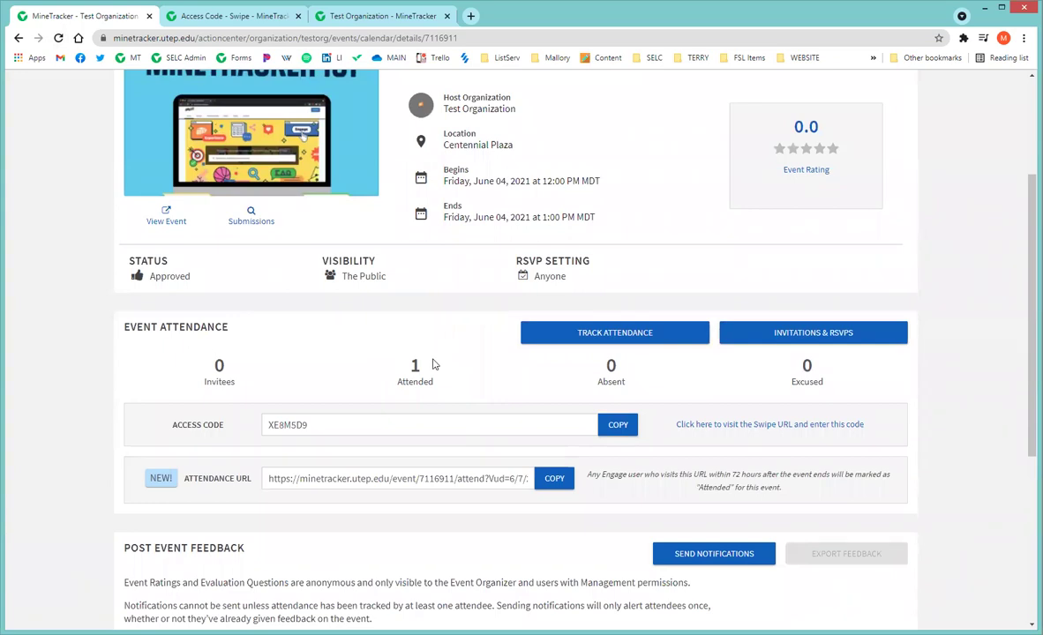
left_click(630, 343)
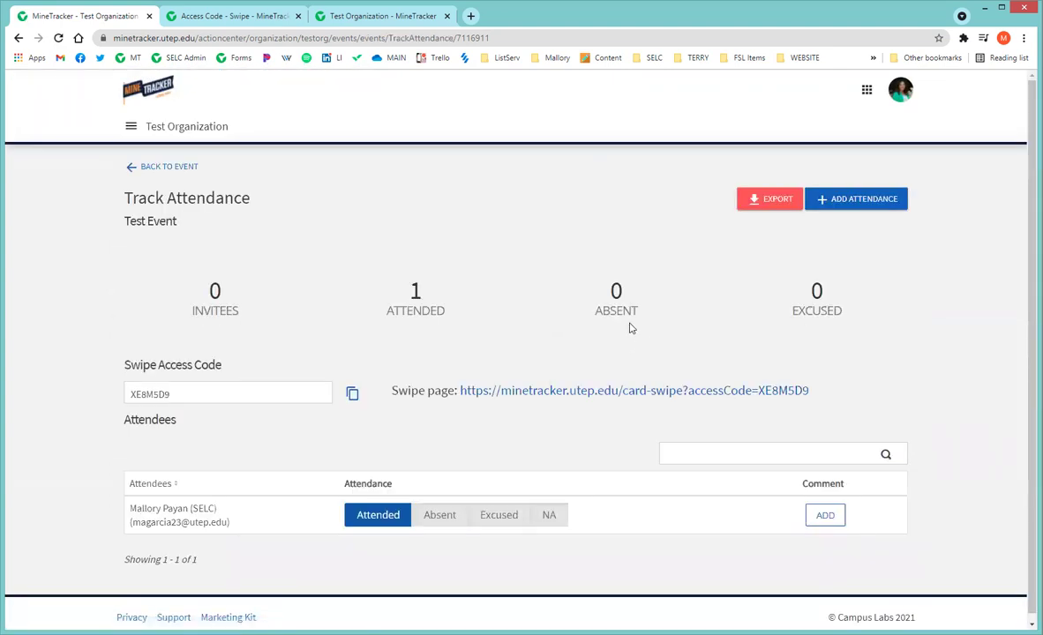
scroll(692, 307, "down", 1)
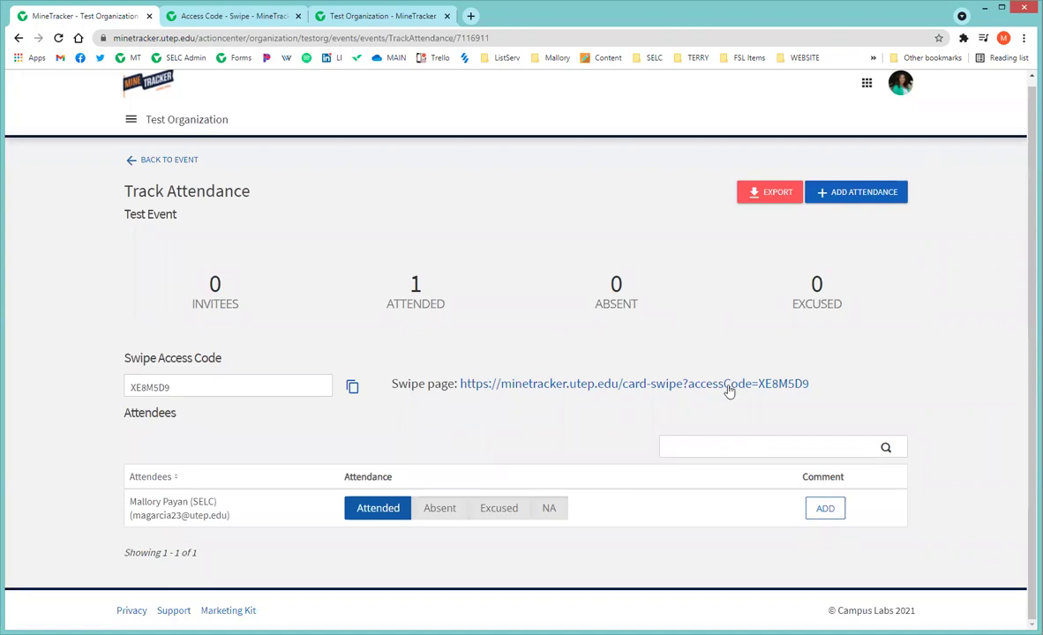
Open Add Attendance, look at Text Entry, then switch to the .CSV/.TXT File Upload form.
left_click(854, 197)
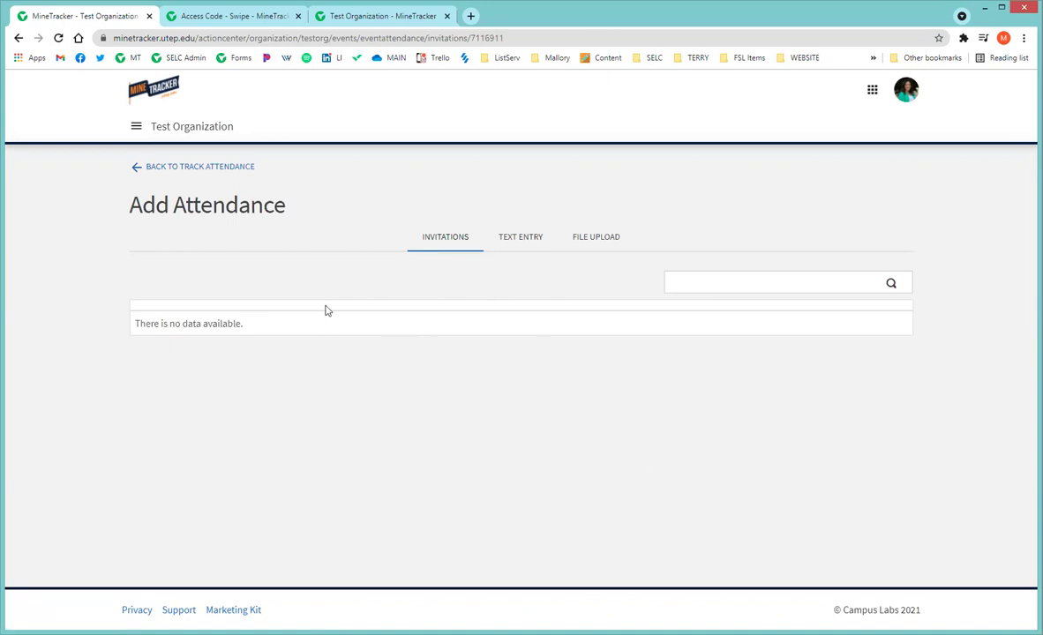
left_click(520, 238)
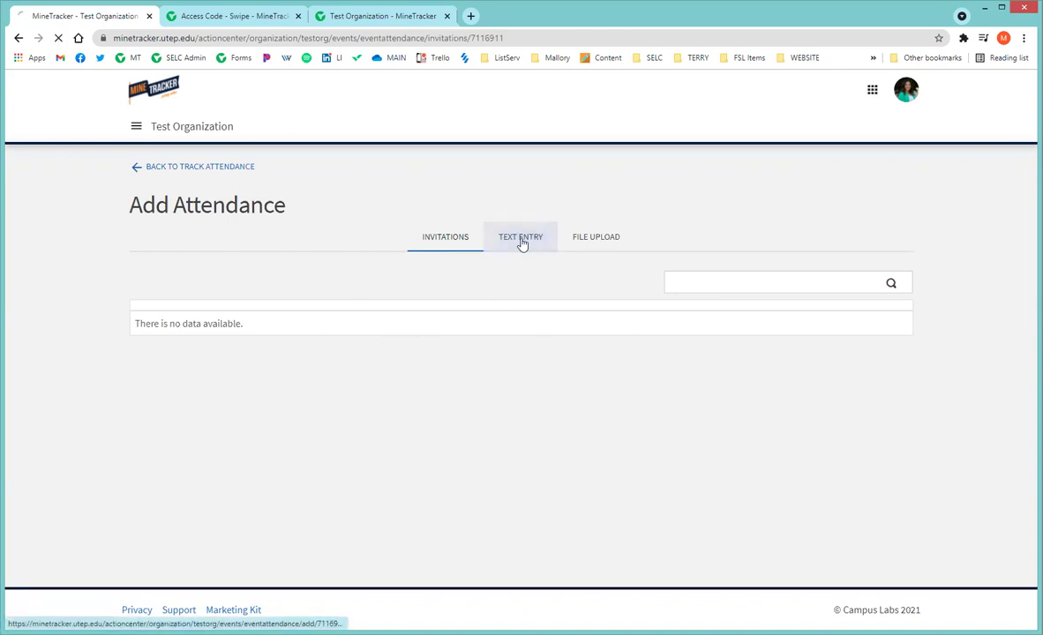
scroll(509, 293, "down", 1)
scroll(512, 293, "down", 1)
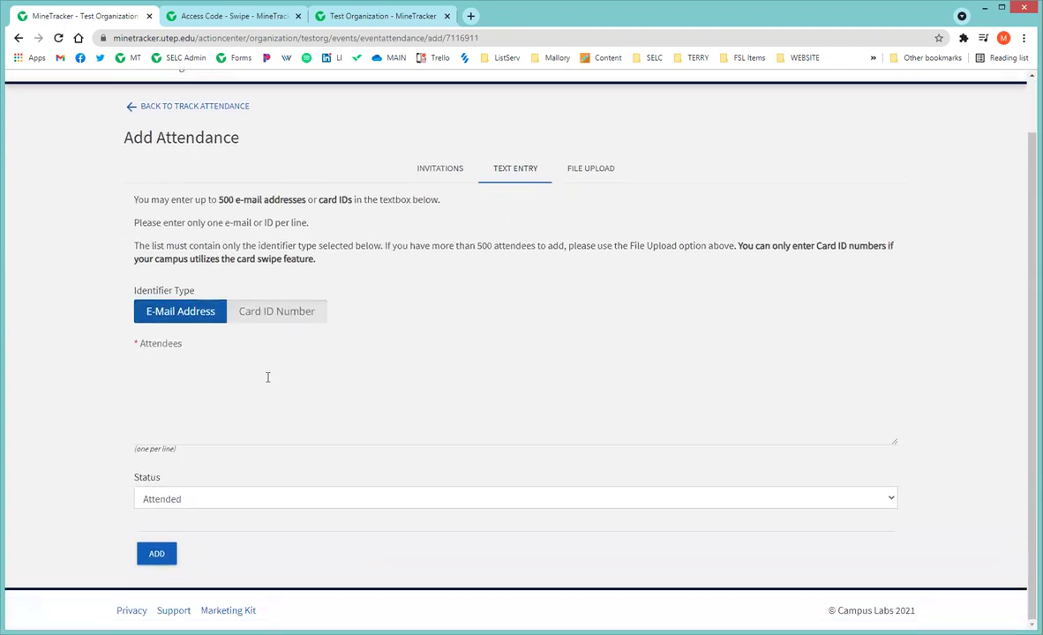
left_click(249, 373)
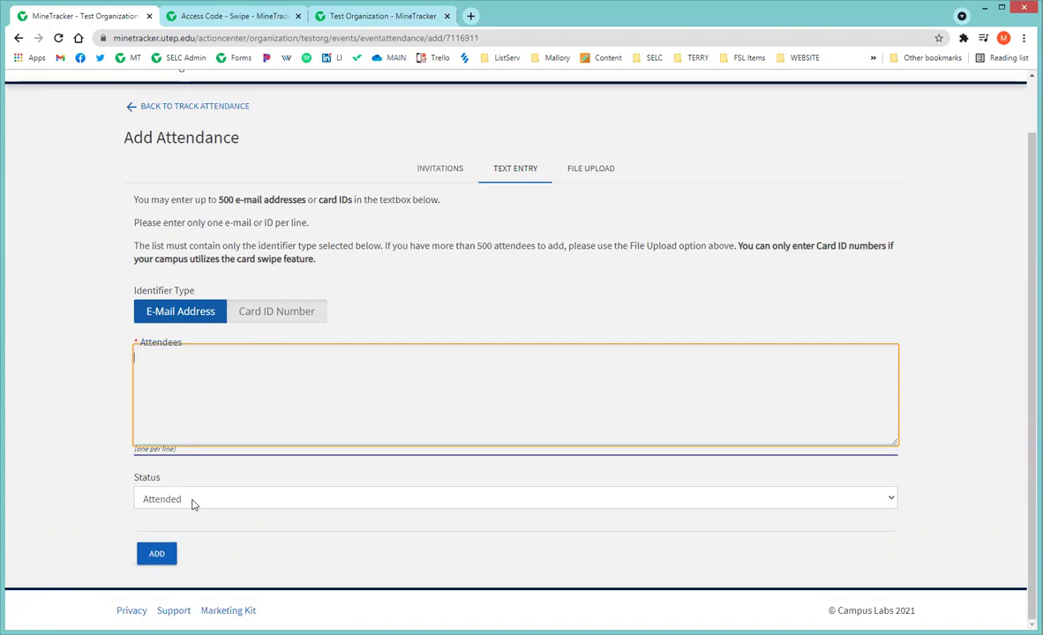
left_click(605, 172)
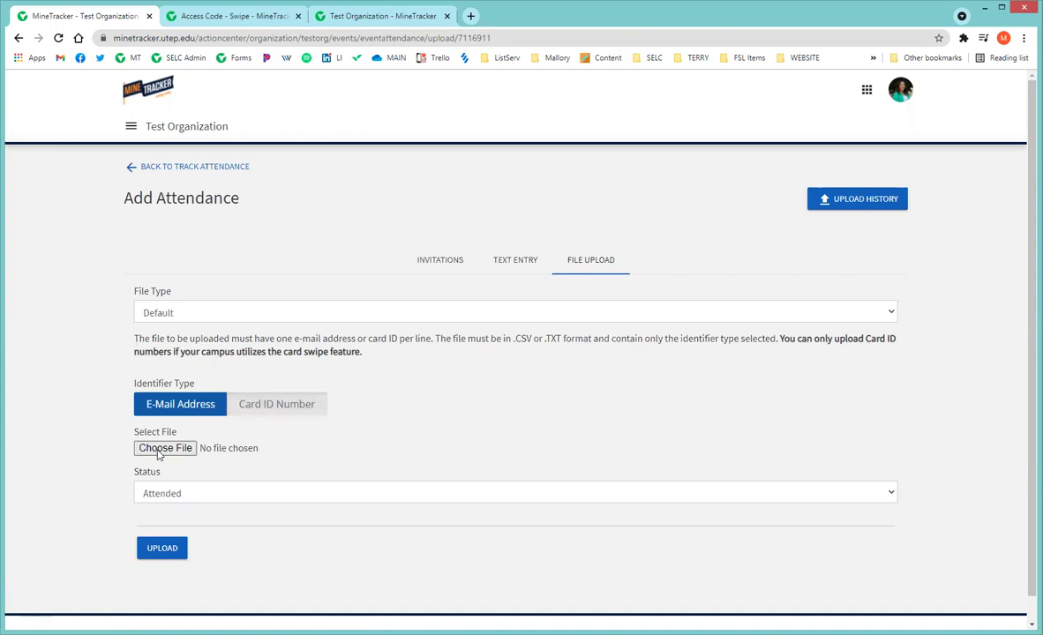
Check the Status choices without changing Attended, then go back to Track Attendance.
left_click(243, 494)
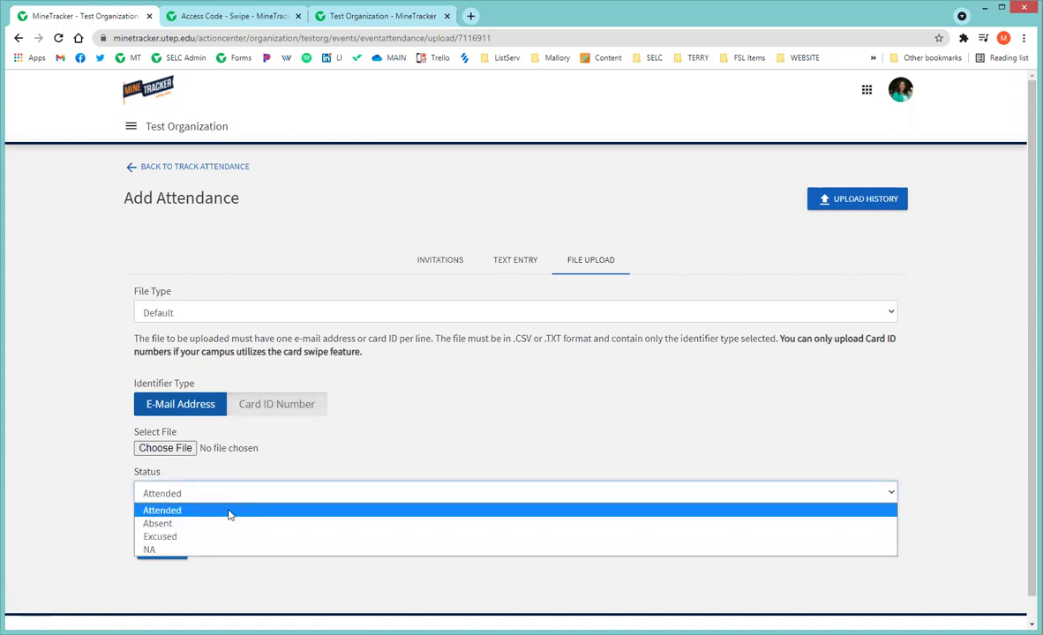
left_click(455, 358)
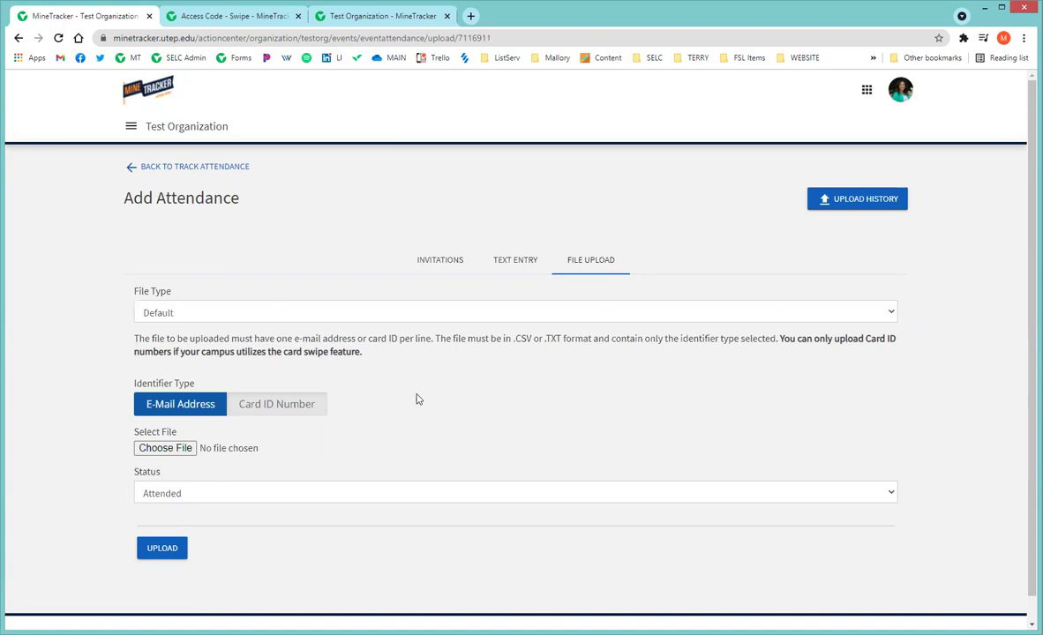
left_click(221, 500)
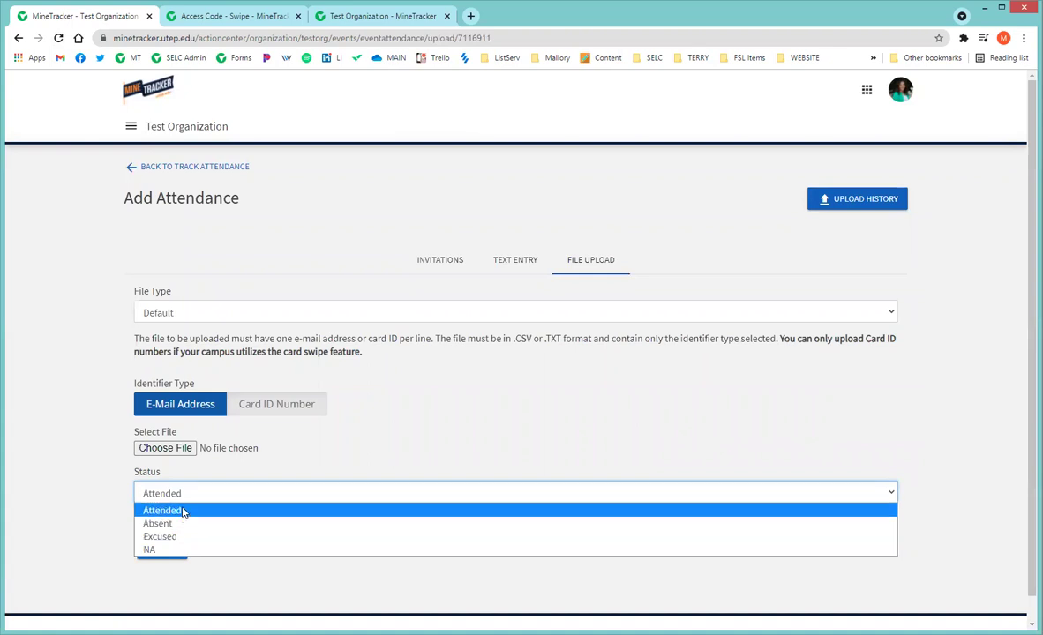
left_click(420, 394)
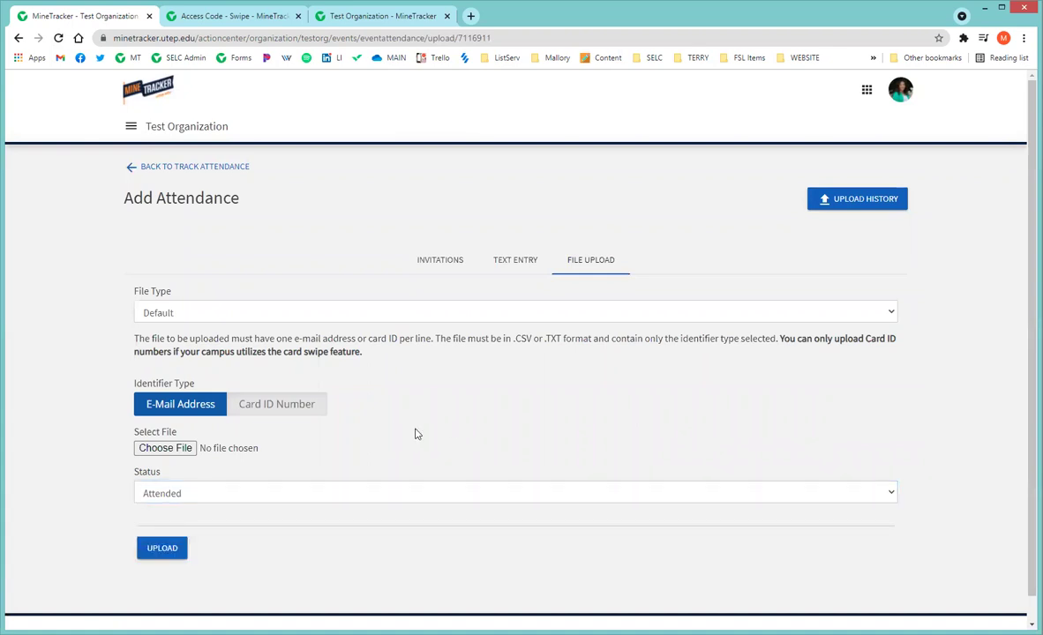
left_click(195, 168)
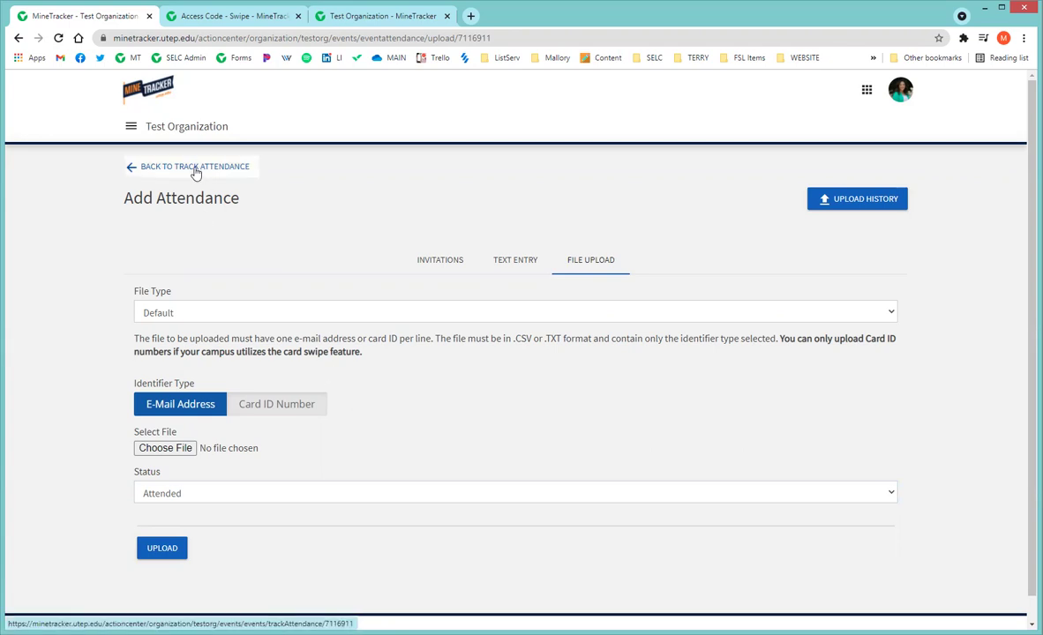
scroll(724, 321, "down", 1)
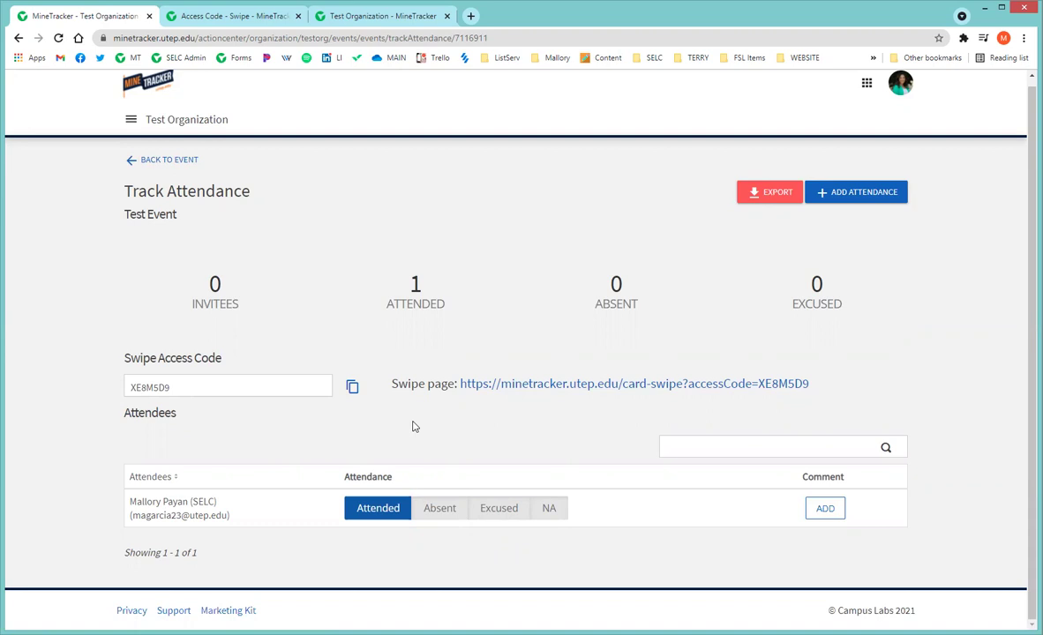
Mark Test Event's only attendee as Excused, then head back to the event.
left_click(505, 513)
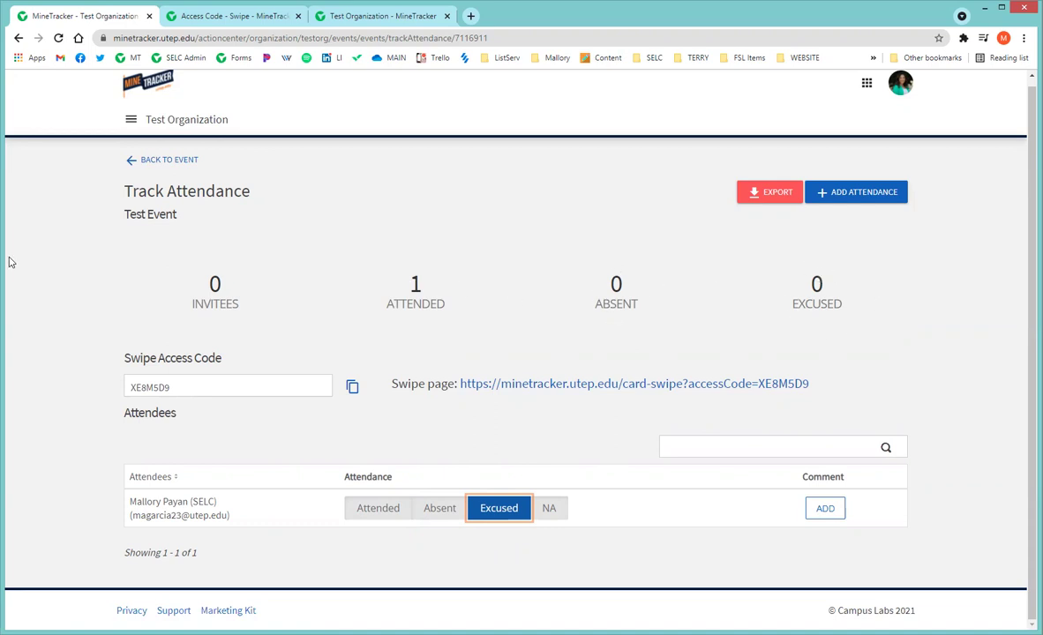
left_click(160, 164)
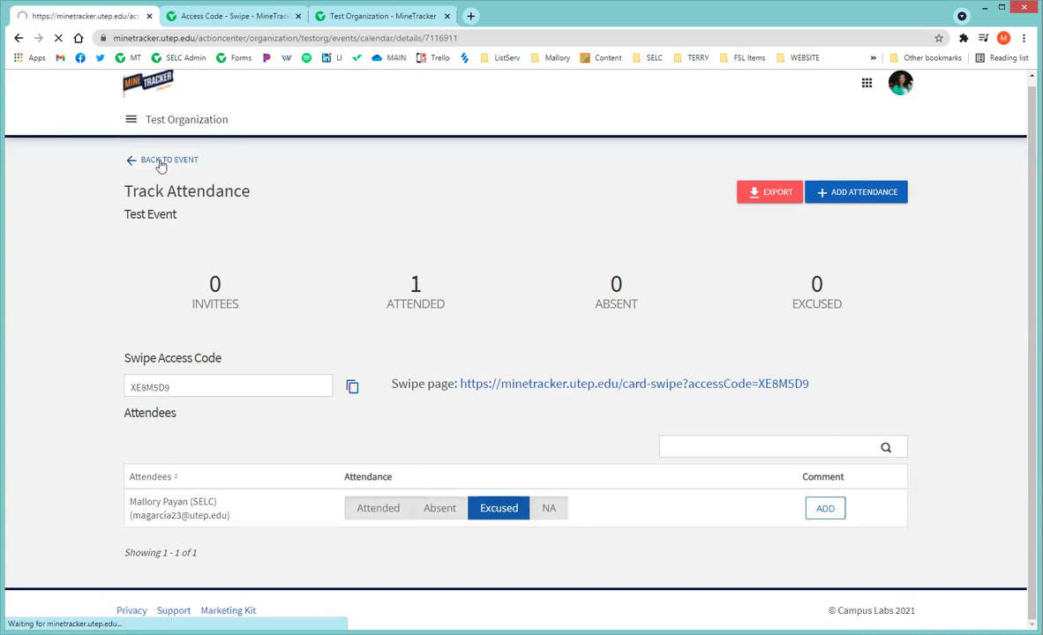
Open Test Event's Invitations & RSVPs and review its zero responses and empty participant list.
scroll(628, 306, "down", 1)
scroll(628, 306, "down", 3)
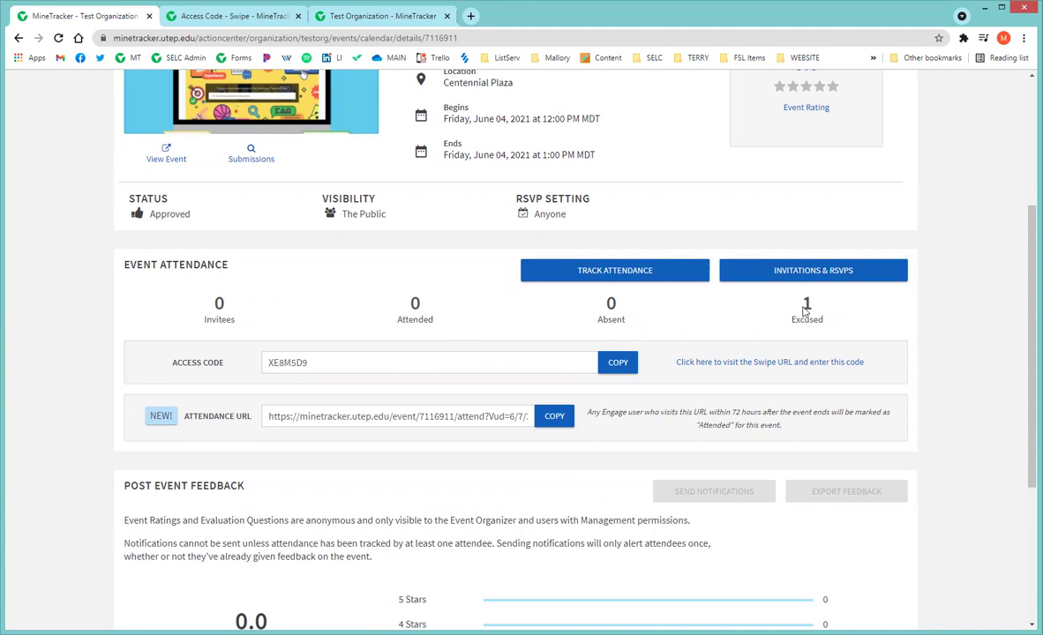
left_click(804, 275)
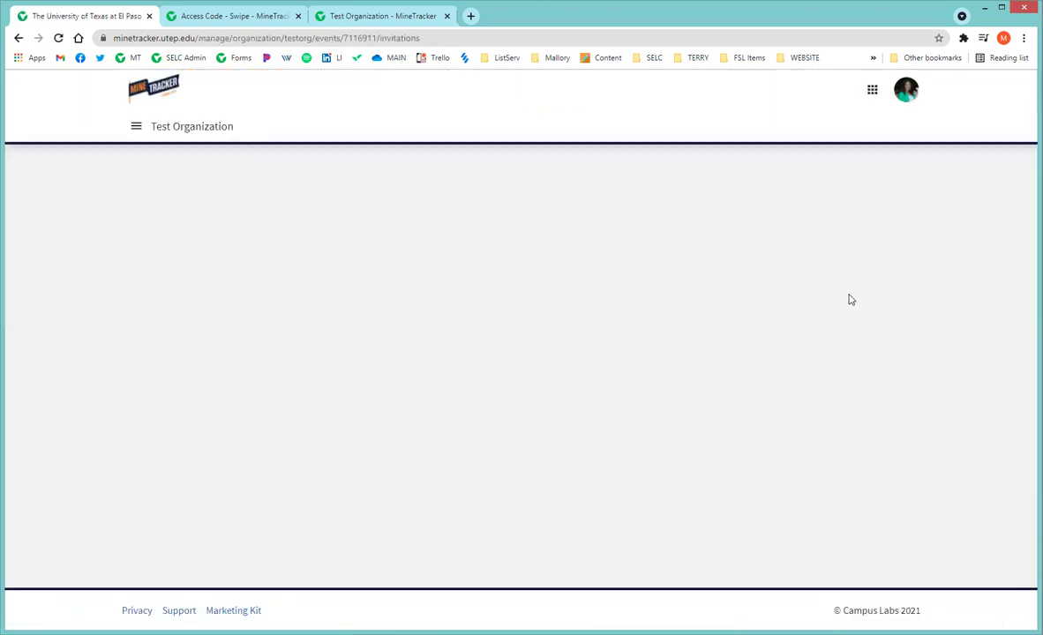
scroll(720, 315, "down", 2)
scroll(721, 315, "up", 2)
scroll(715, 300, "down", 2)
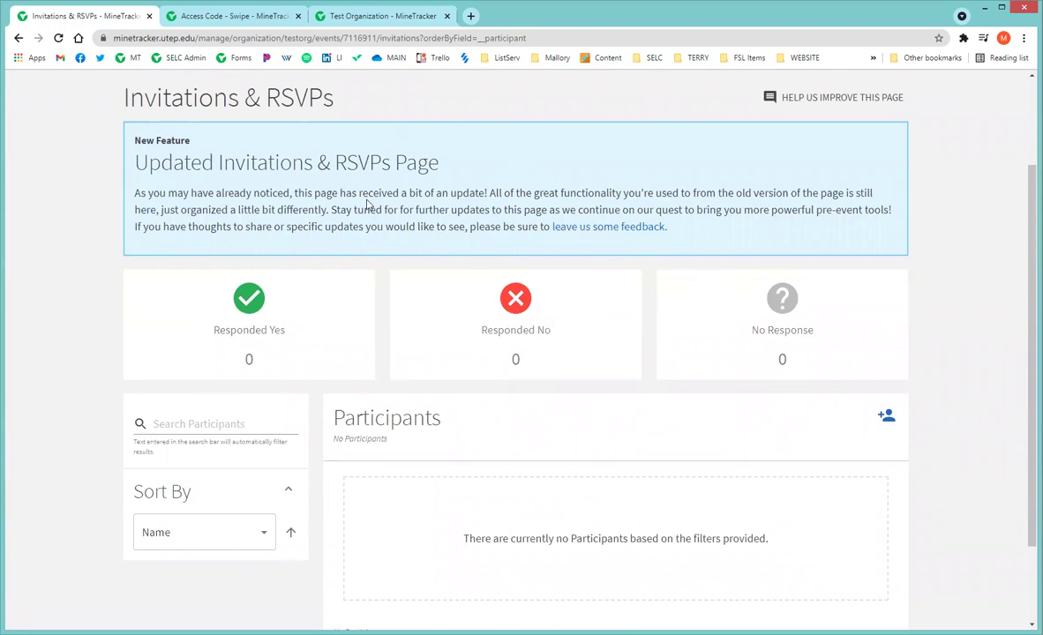
scroll(367, 201, "down", 1)
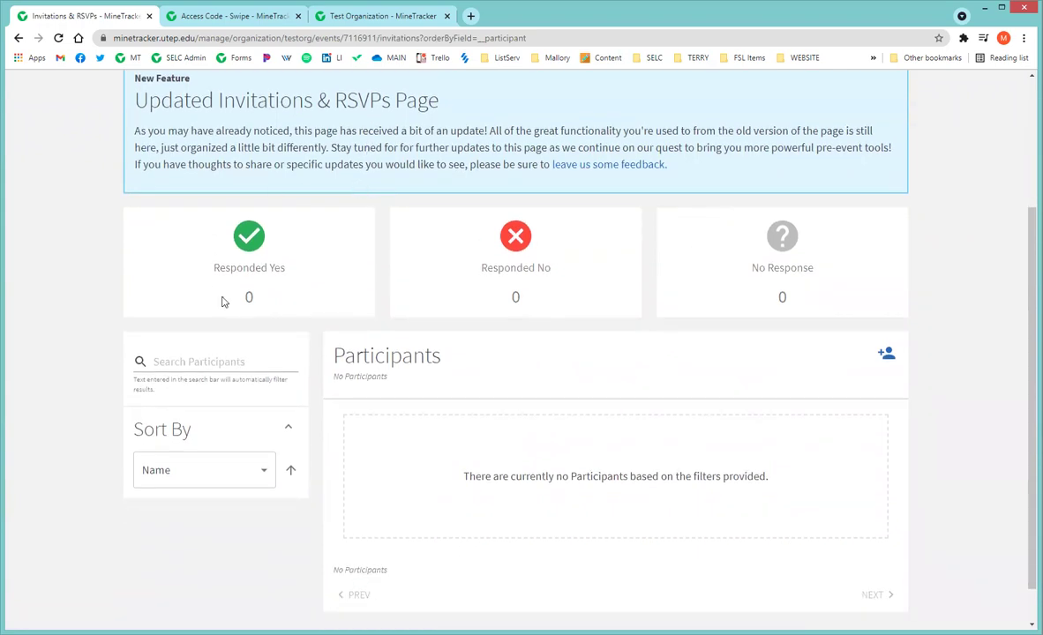
scroll(276, 242, "up", 2)
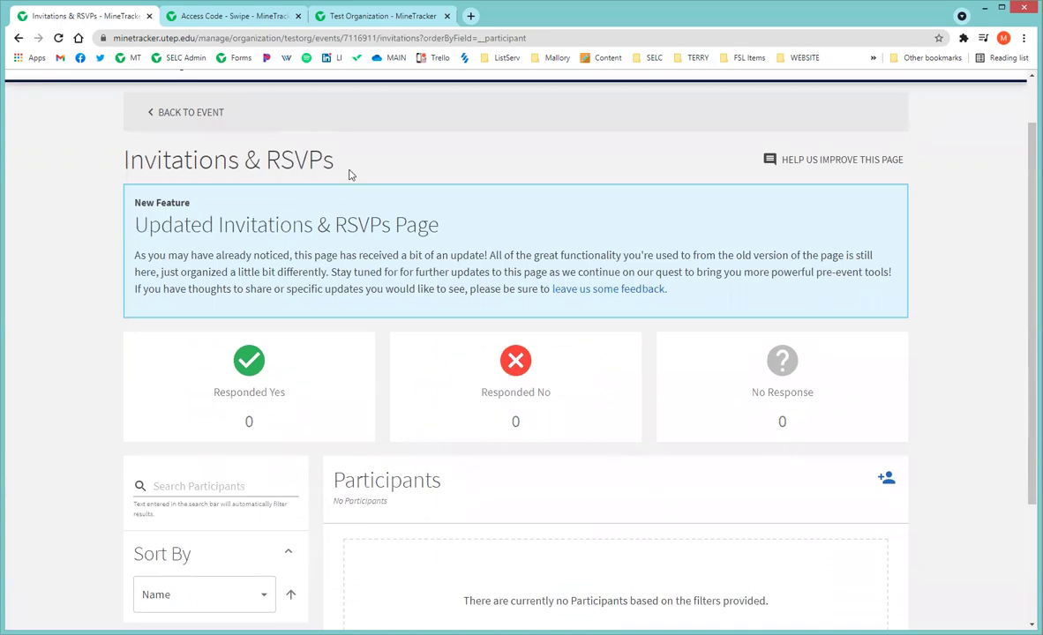
scroll(400, 222, "down", 2)
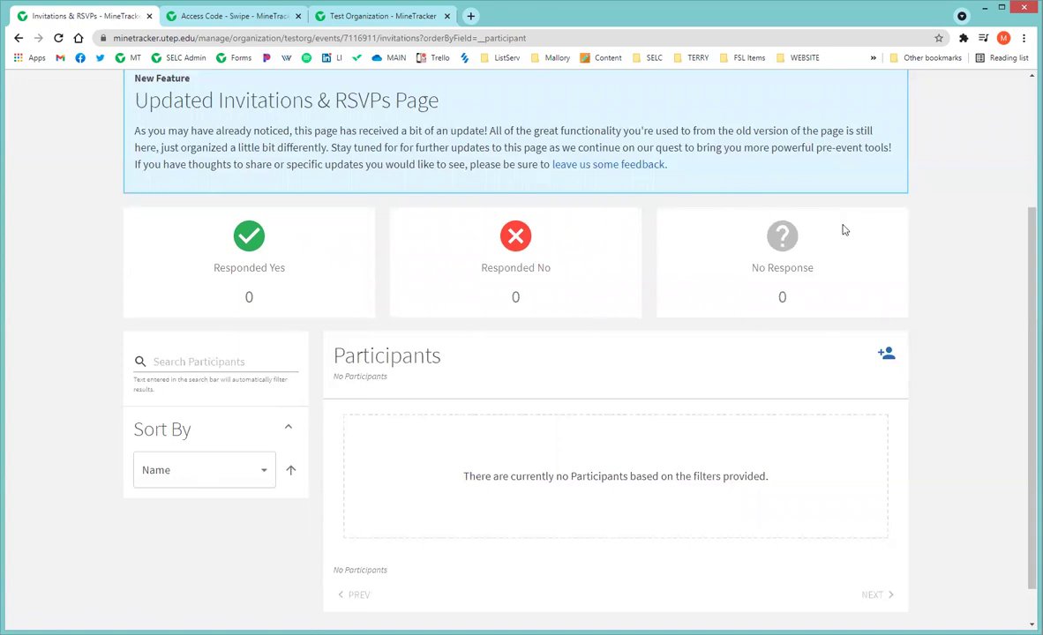
scroll(873, 234, "down", 1)
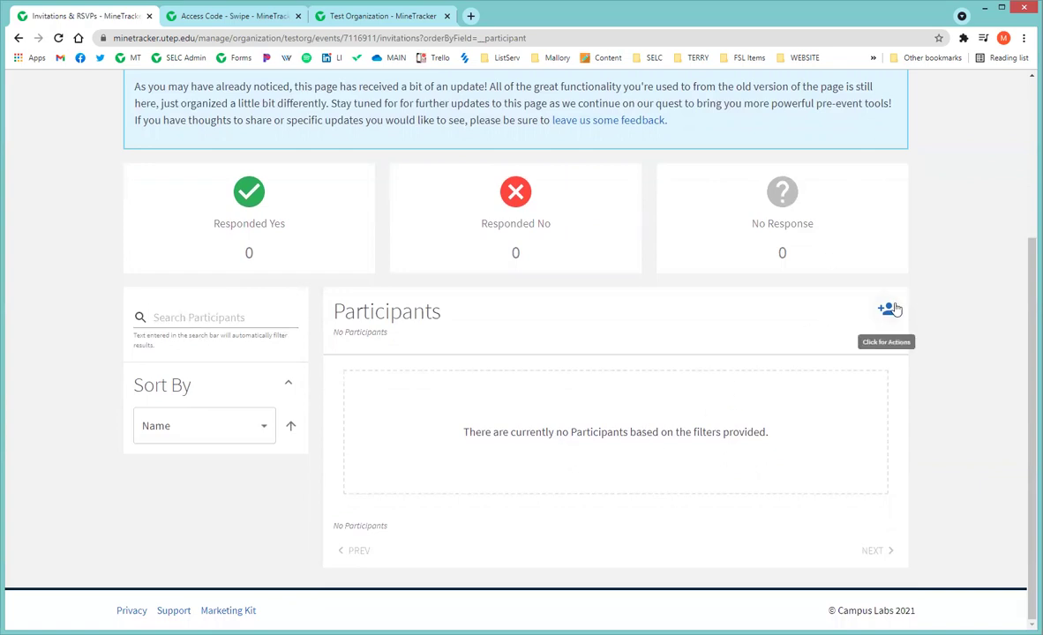
scroll(892, 308, "up", 3)
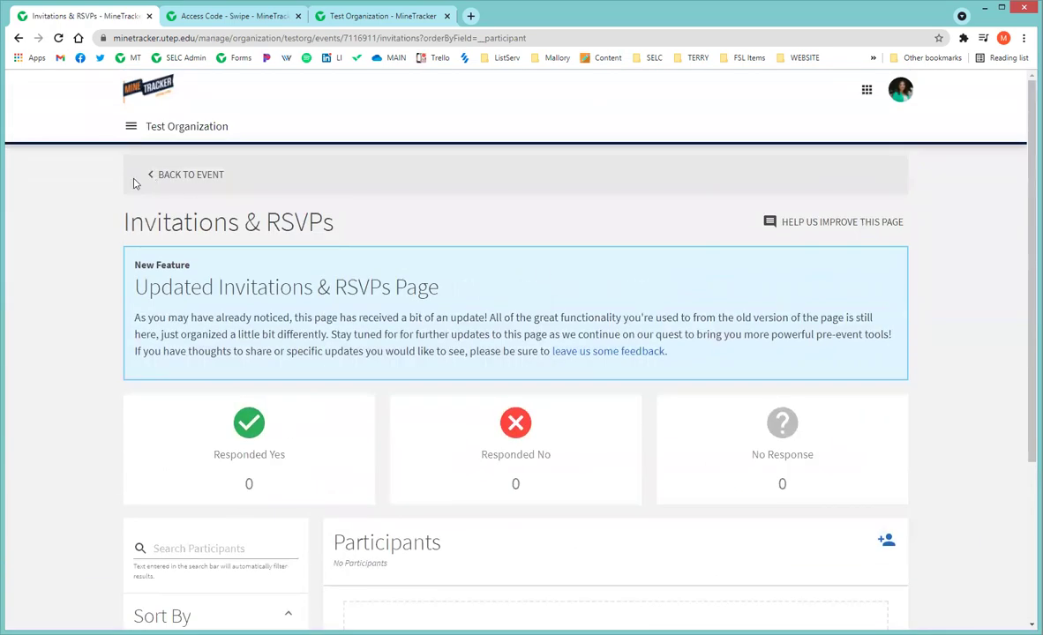
scroll(441, 215, "down", 1)
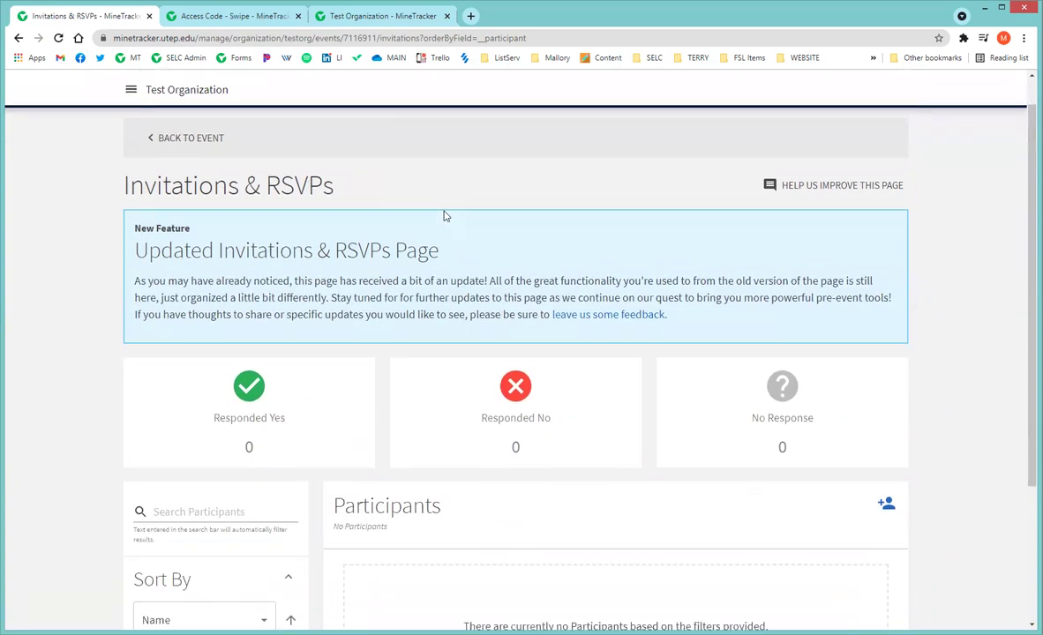
Open Invite People and list members of Student Engagement & Leadership Center.
left_click(885, 478)
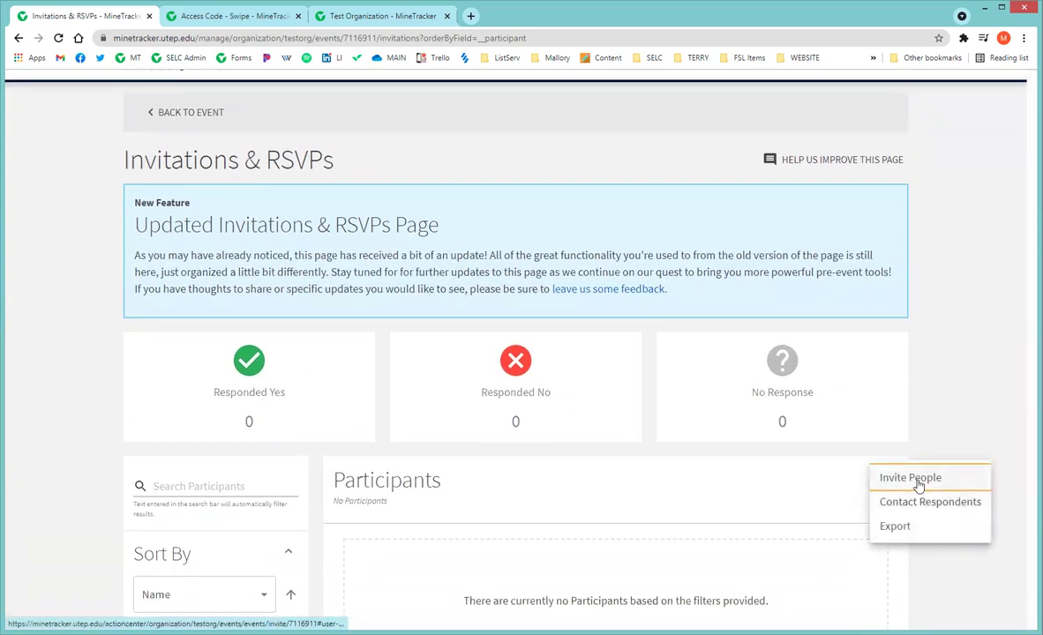
left_click(917, 484)
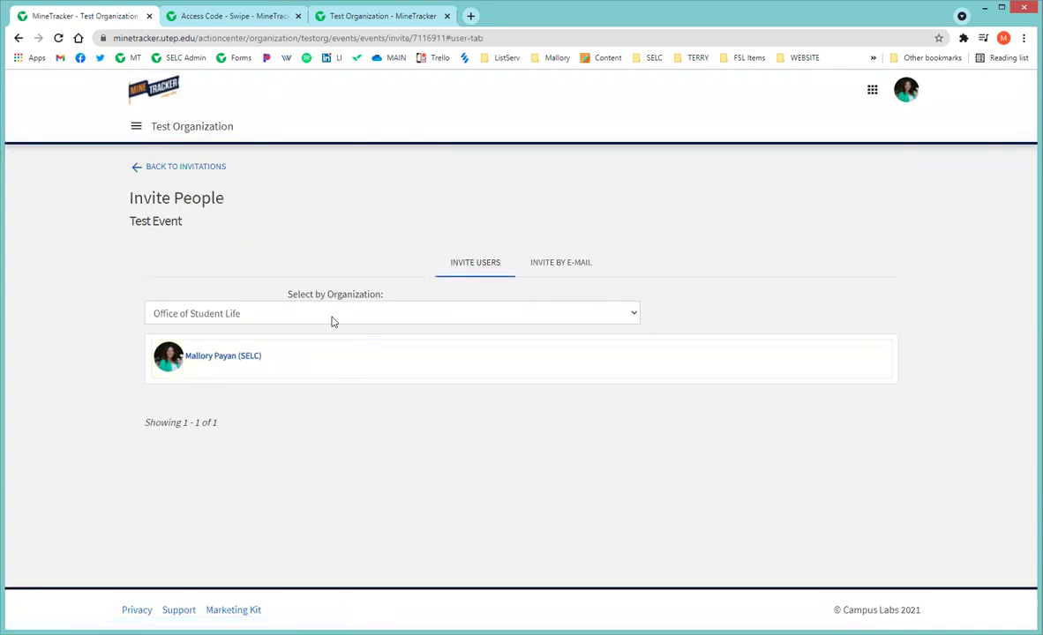
left_click(333, 319)
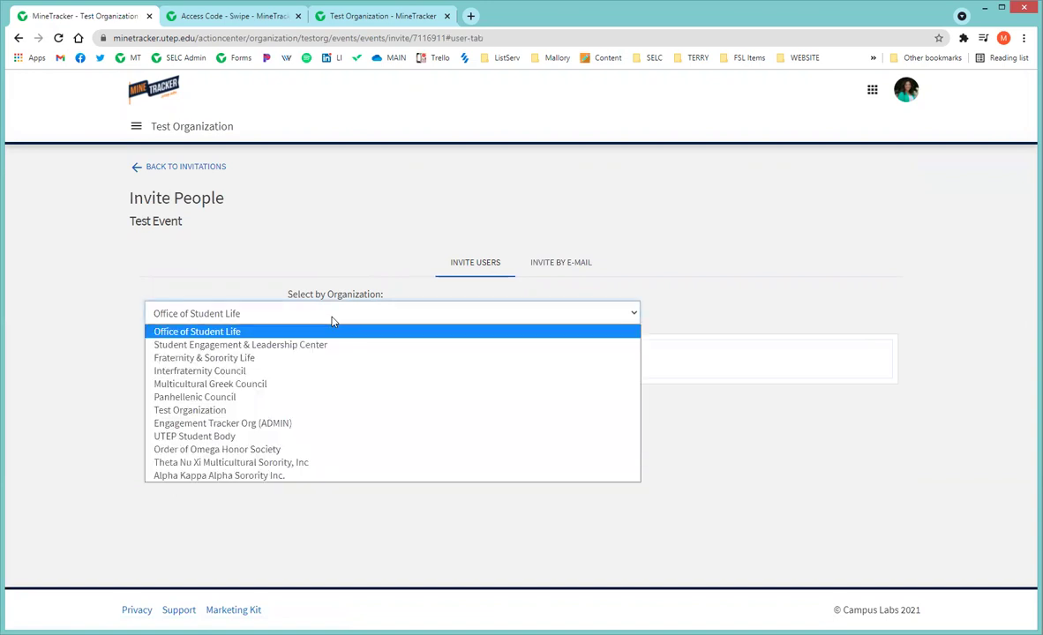
left_click(314, 350)
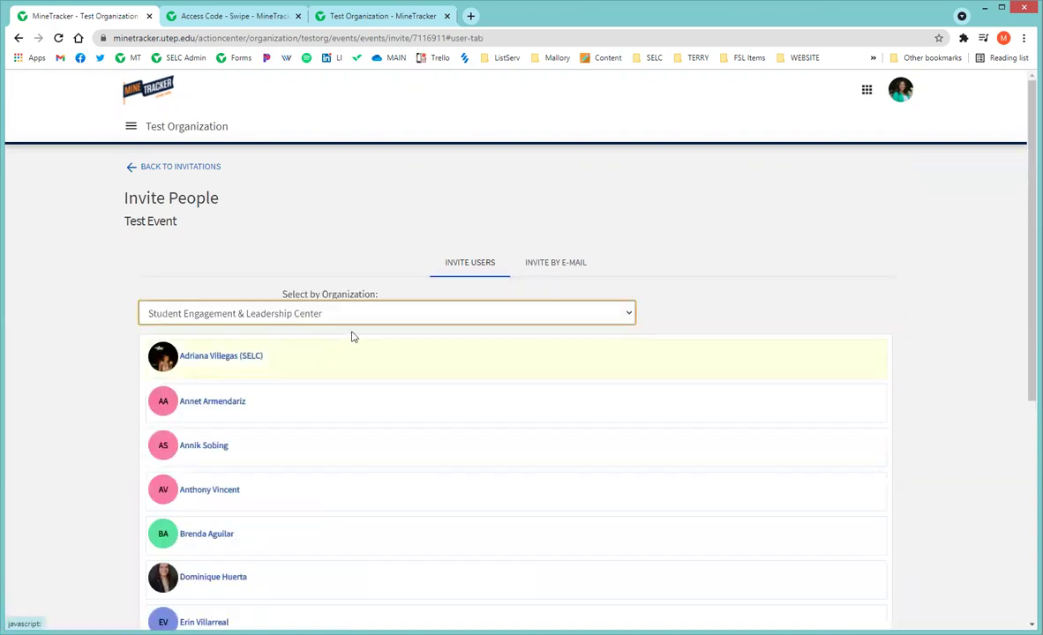
Select one of the center's 17 members to invite to Test Event.
scroll(737, 313, "down", 2)
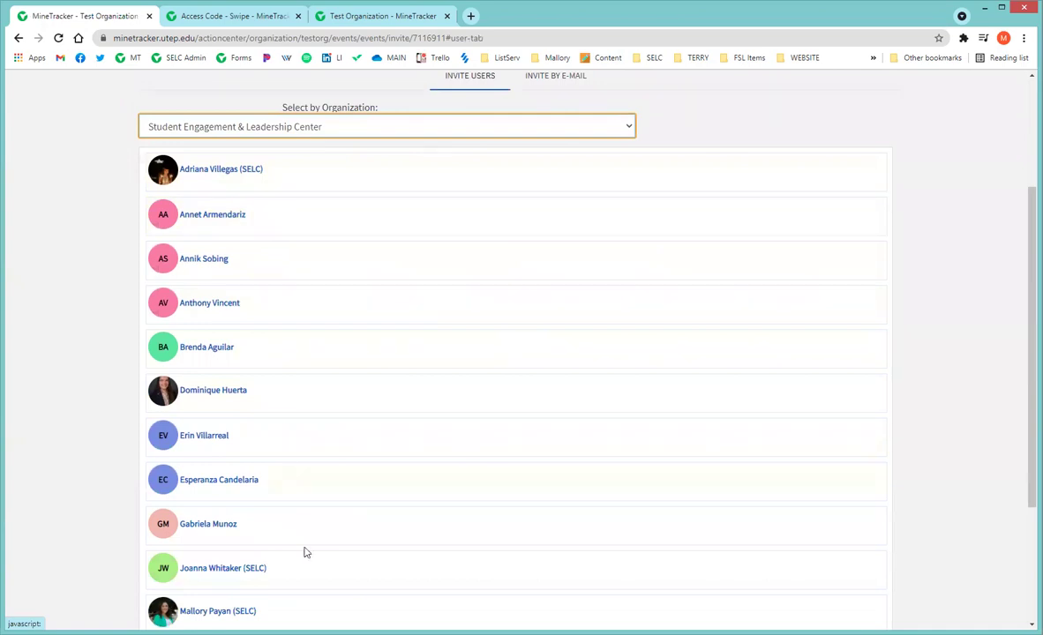
scroll(302, 551, "down", 2)
scroll(300, 494, "up", 4)
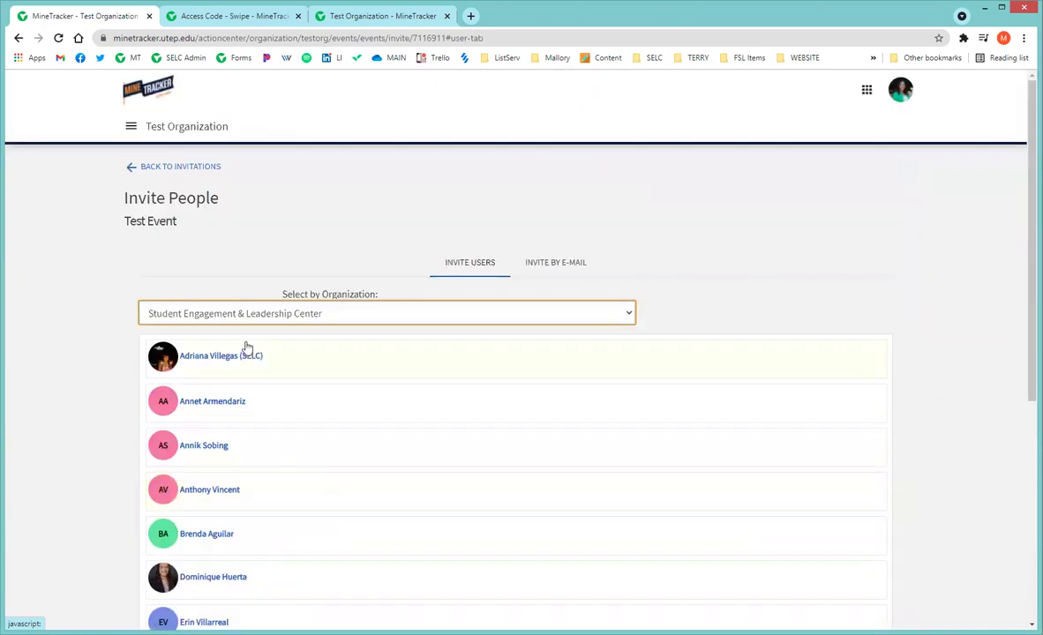
scroll(281, 397, "down", 2)
scroll(283, 386, "down", 2)
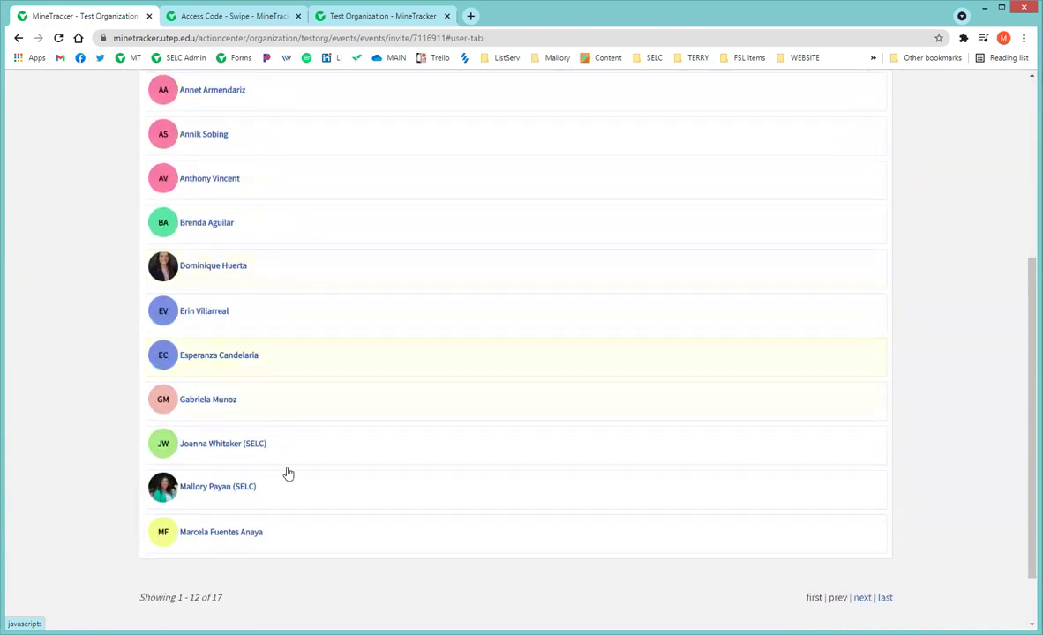
left_click(227, 492)
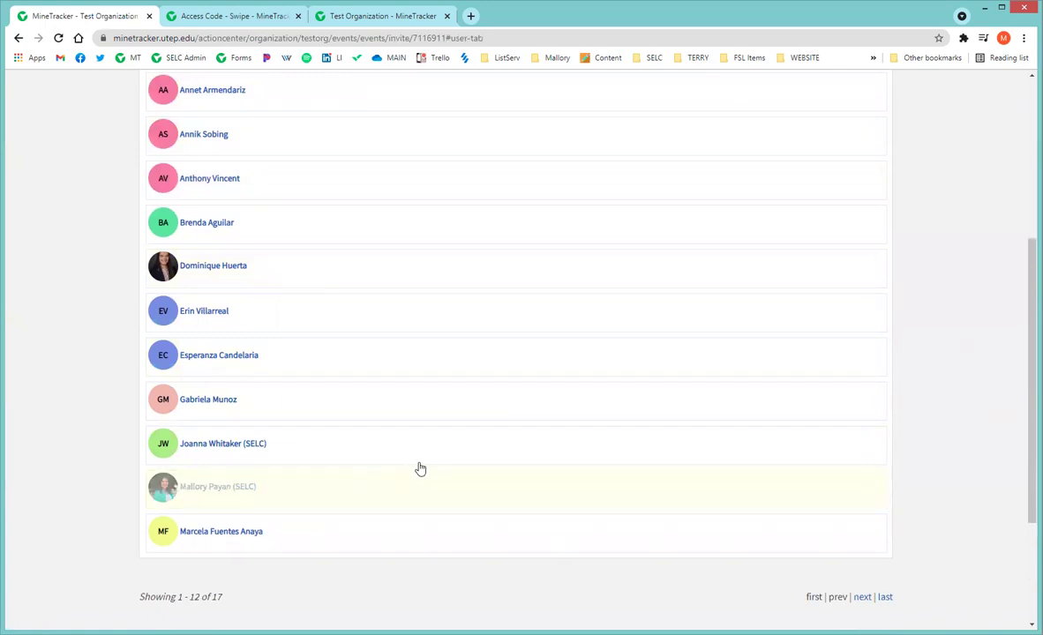
scroll(476, 454, "up", 3)
scroll(473, 433, "down", 3)
scroll(352, 370, "up", 3)
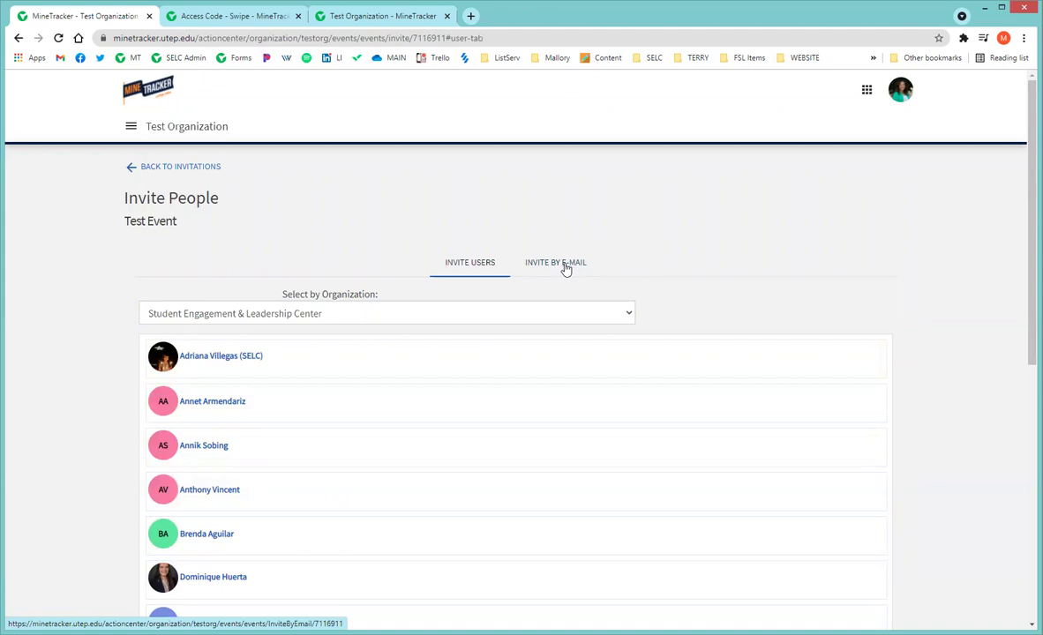
Under Invite by E-mail, enter two e-mail addresses one per line and add them to the list.
left_click(566, 268)
left_click(231, 285)
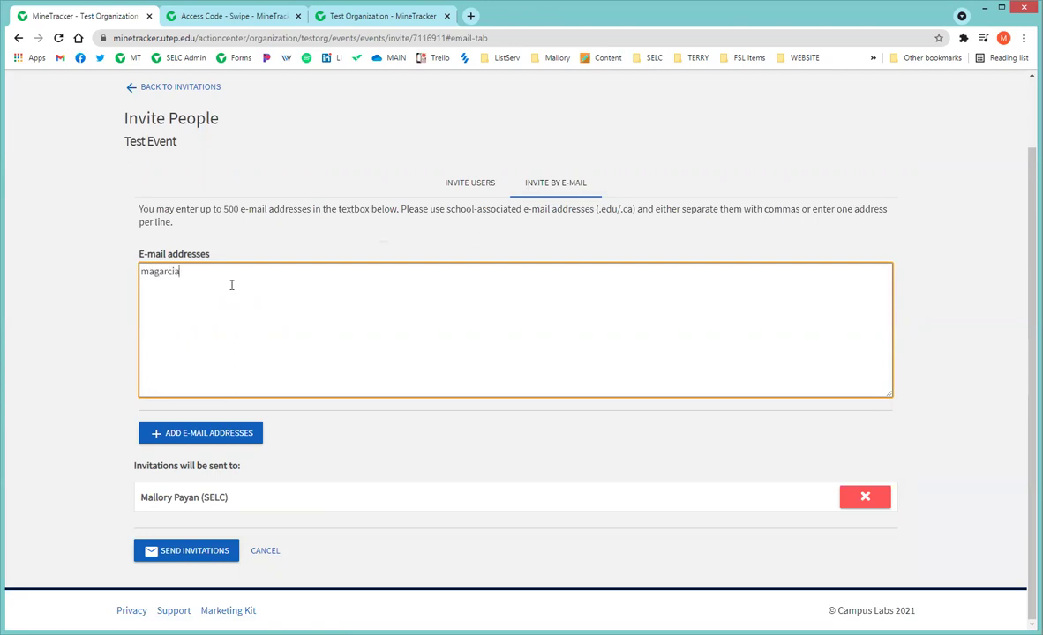
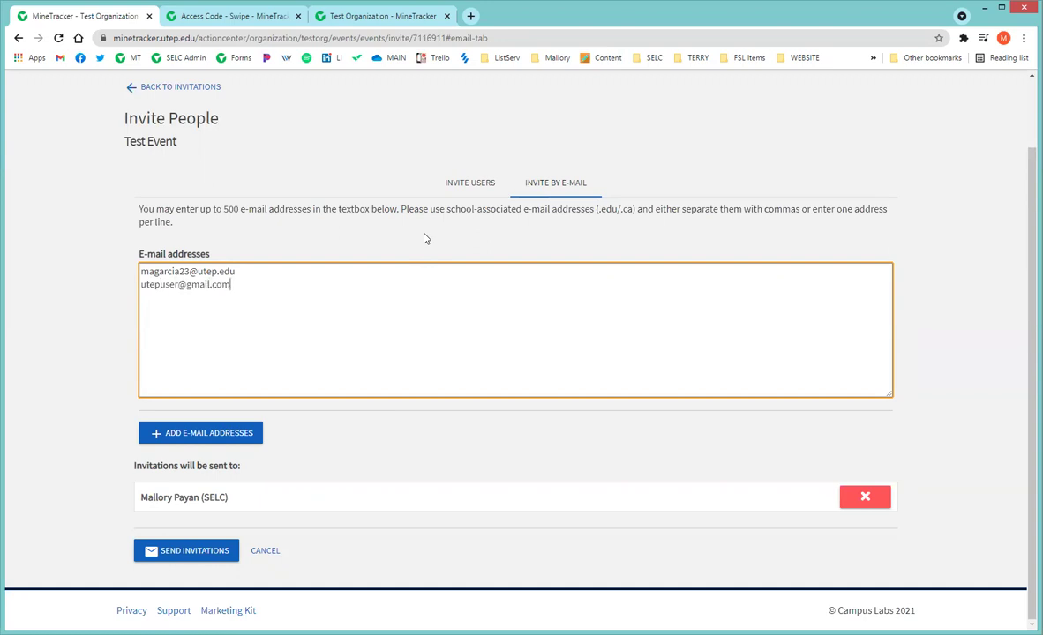
left_click(223, 433)
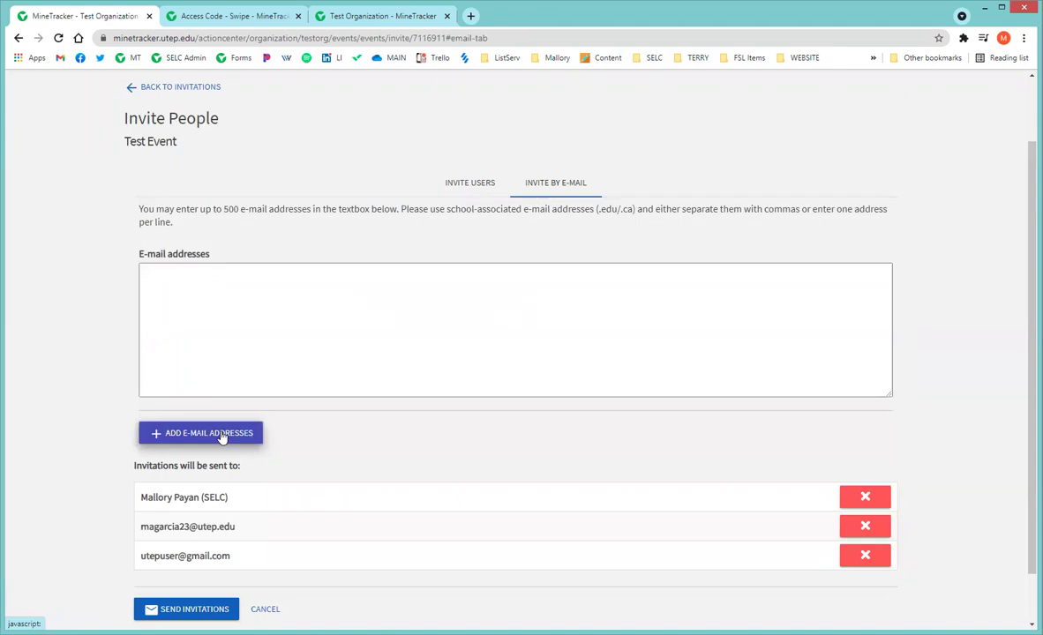
scroll(335, 458, "down", 1)
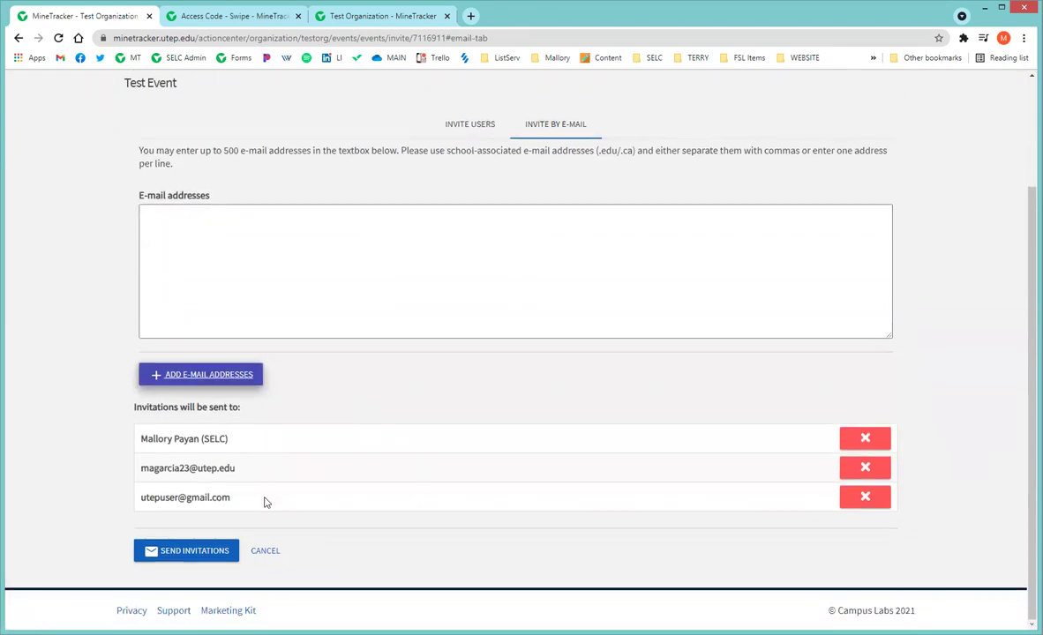
Send the Test Event invitations and confirm two participants under Invitations & RSVPs.
left_click(164, 552)
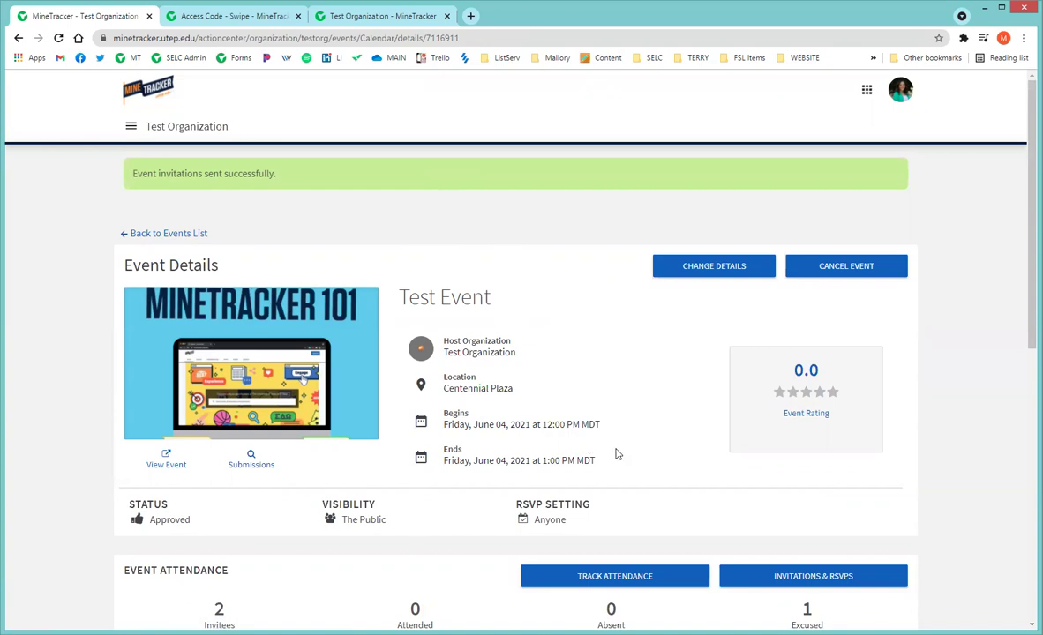
scroll(575, 421, "down", 4)
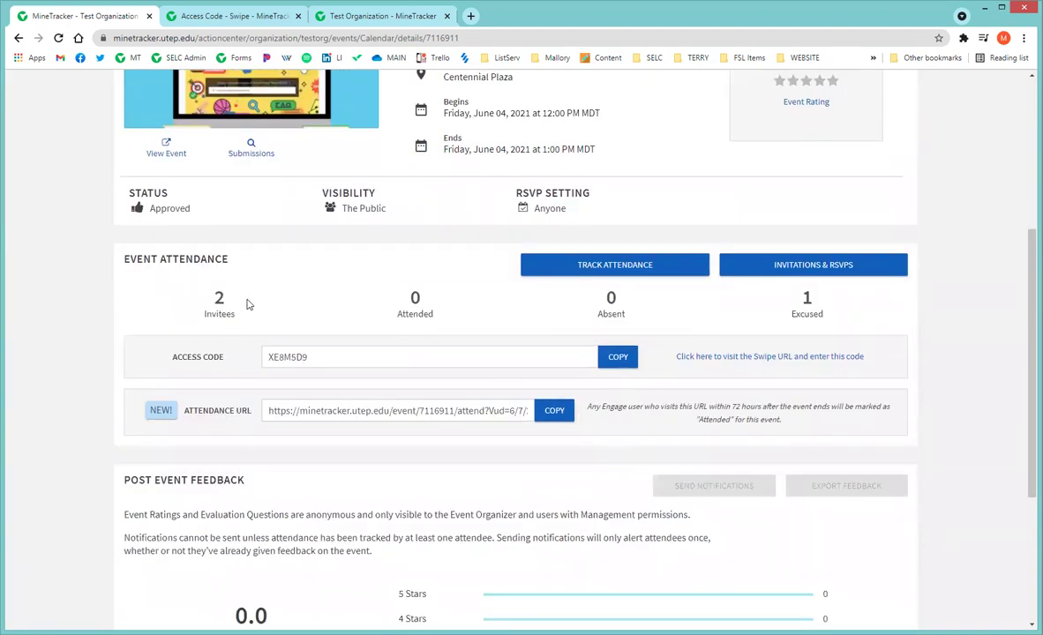
left_click(848, 270)
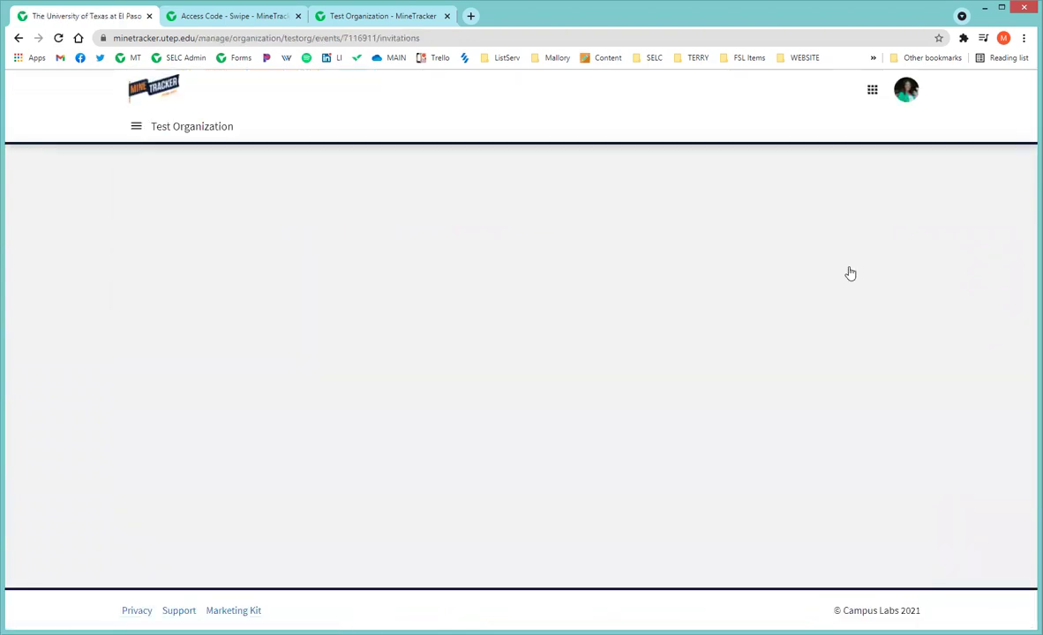
scroll(812, 249, "down", 3)
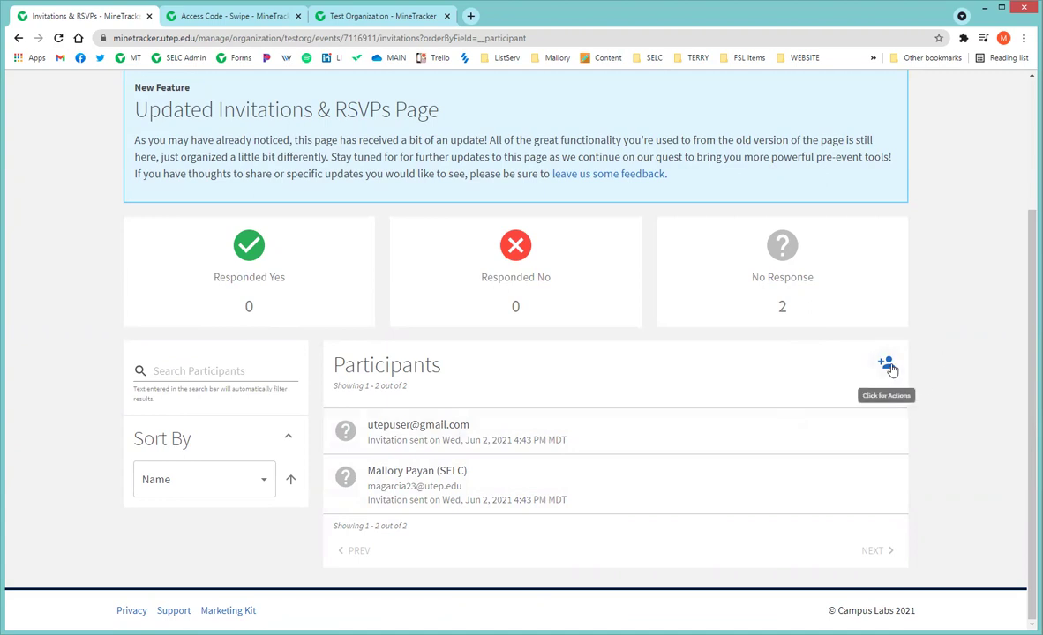
Close the participant actions menu unused and return to Test Event's details: 2 invitees, 1 excused.
left_click(888, 368)
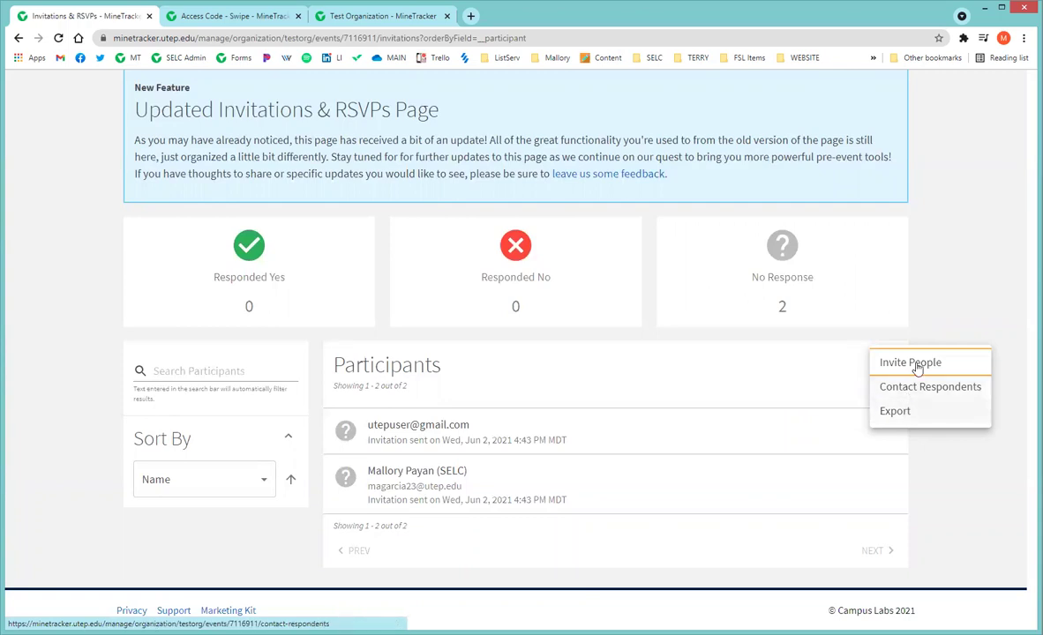
left_click(948, 293)
scroll(940, 284, "up", 2)
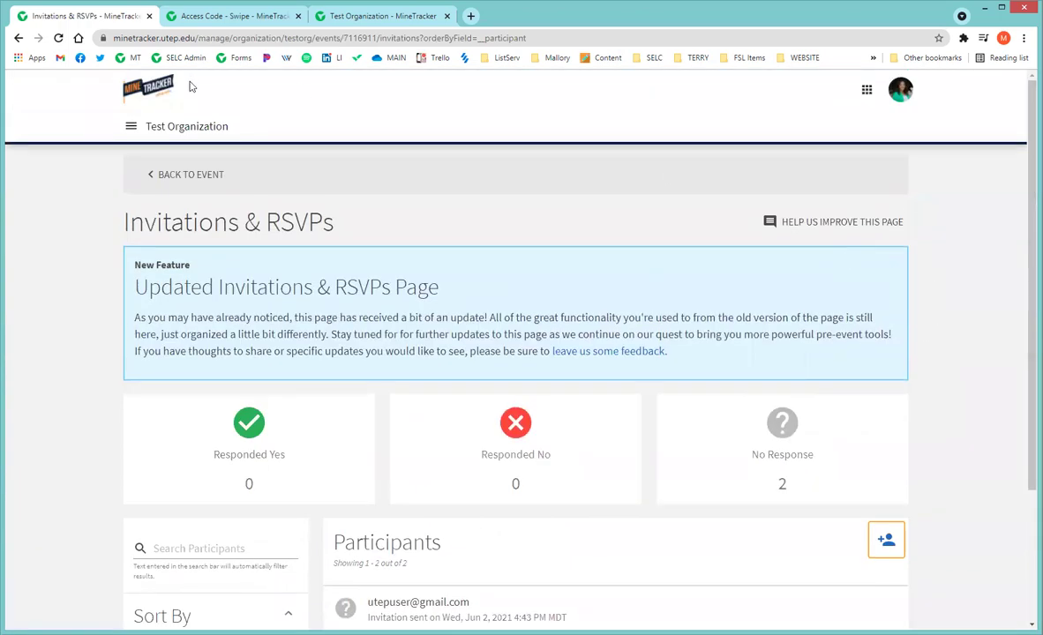
left_click(190, 180)
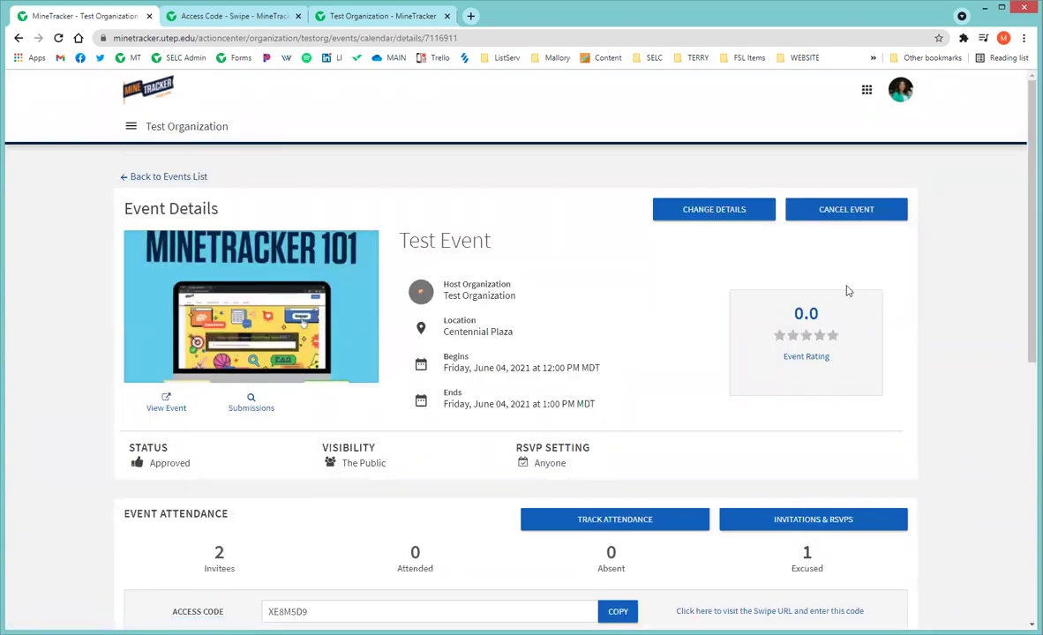
scroll(848, 278, "down", 5)
scroll(705, 139, "up", 1)
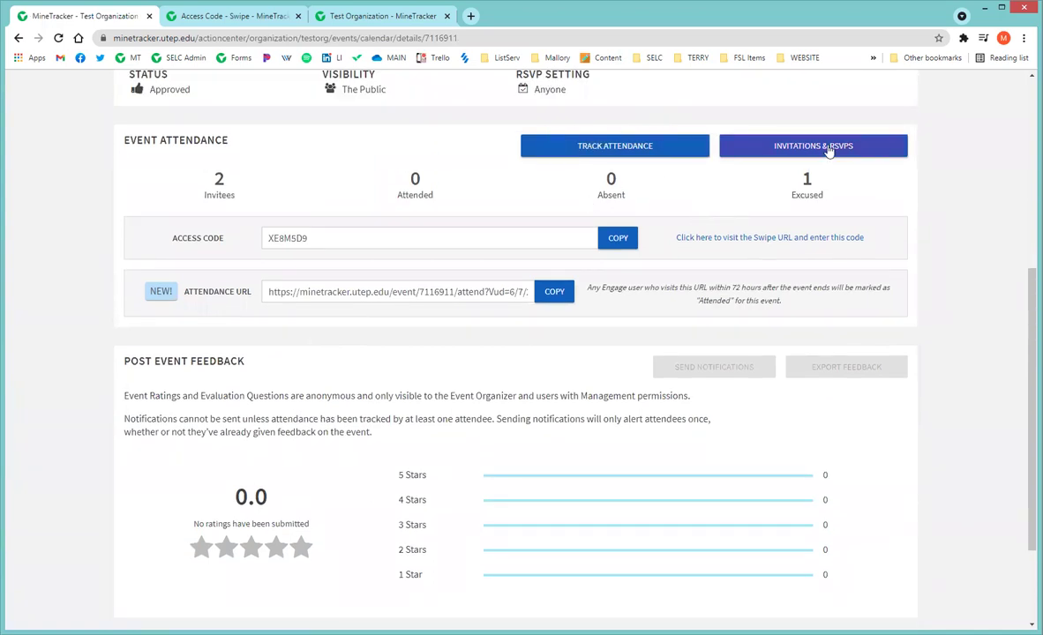
scroll(796, 194, "down", 2)
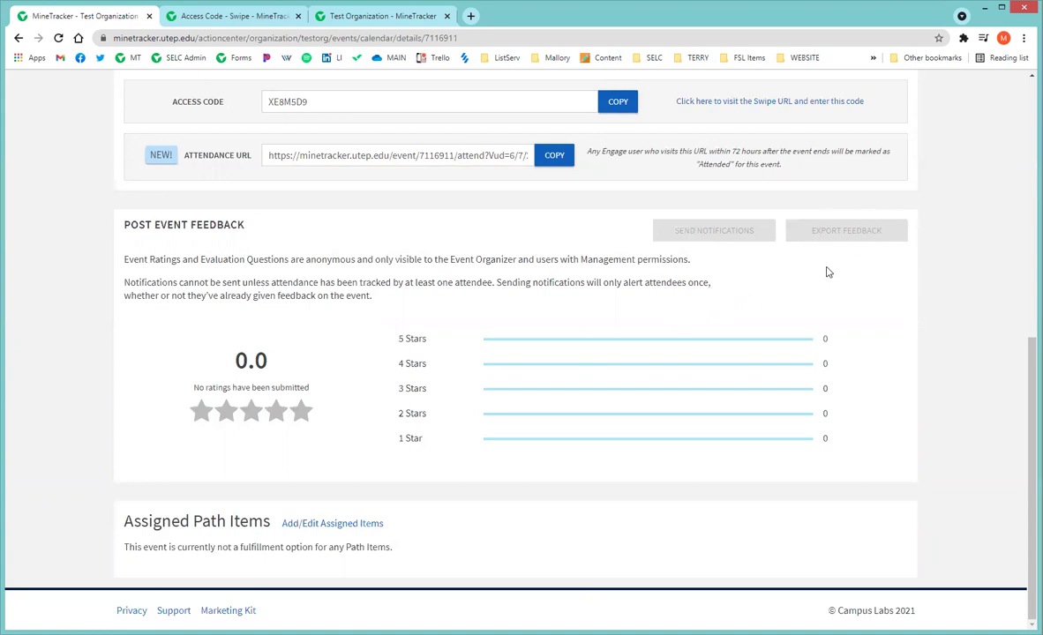
scroll(823, 273, "up", 6)
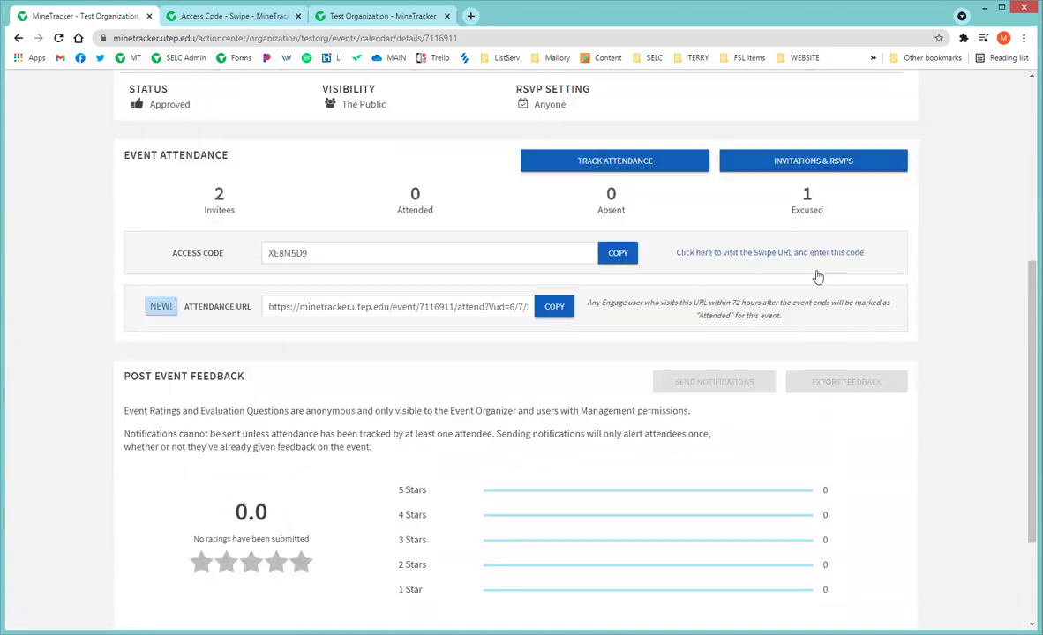